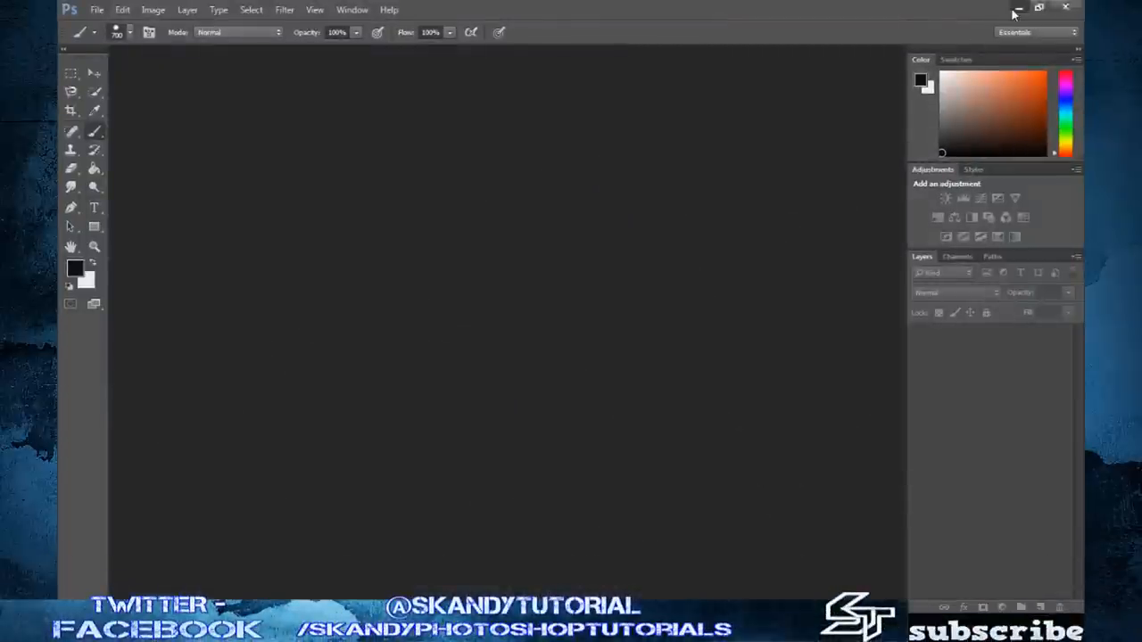
# - Bring the Audi photo from the desktop onto the canvas as a document
pyautogui.click(1065, 7)
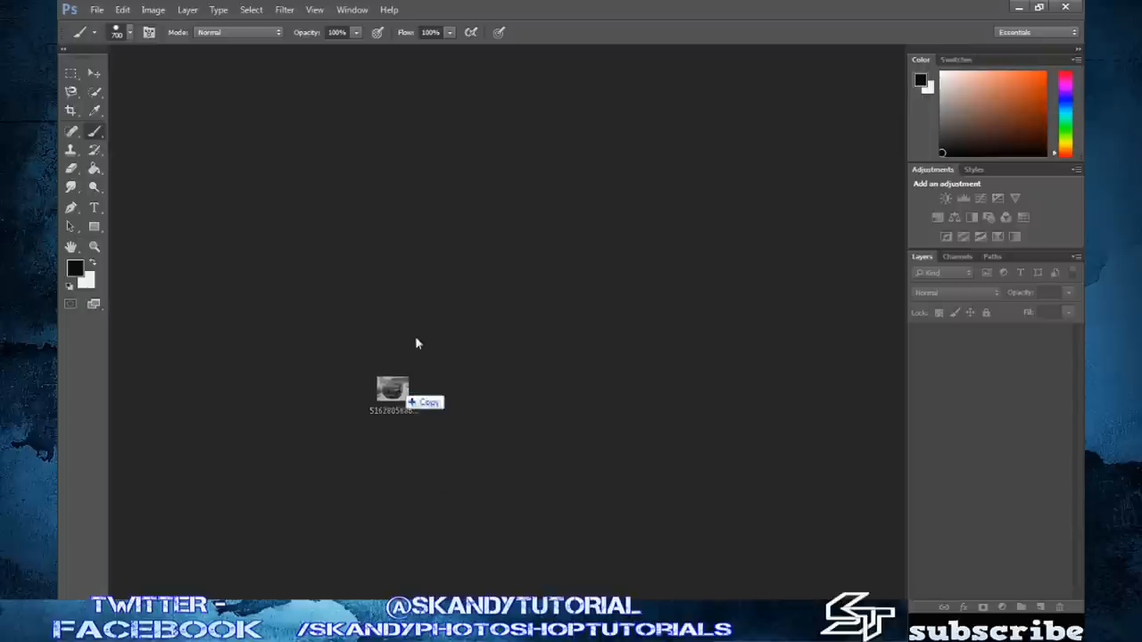
pyautogui.moveTo(241, 31); pyautogui.dragTo(416, 336)
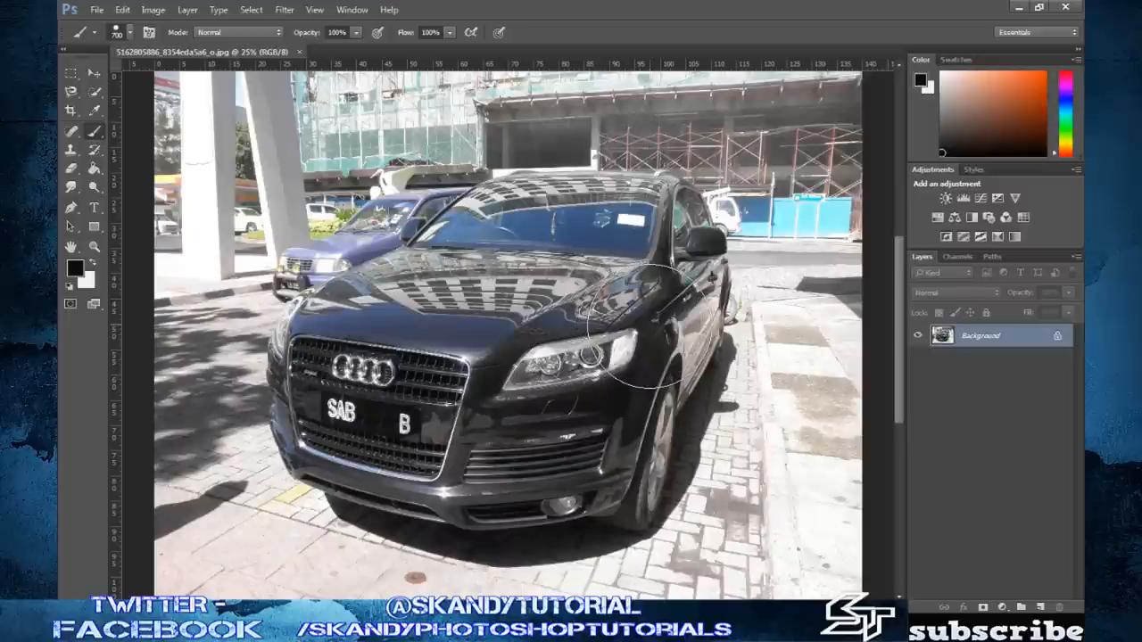
# - Duplicate the photo layer and apply a 3.5-pixel High Pass filter to the copy
pyautogui.hotkey('ctrl', 'j')
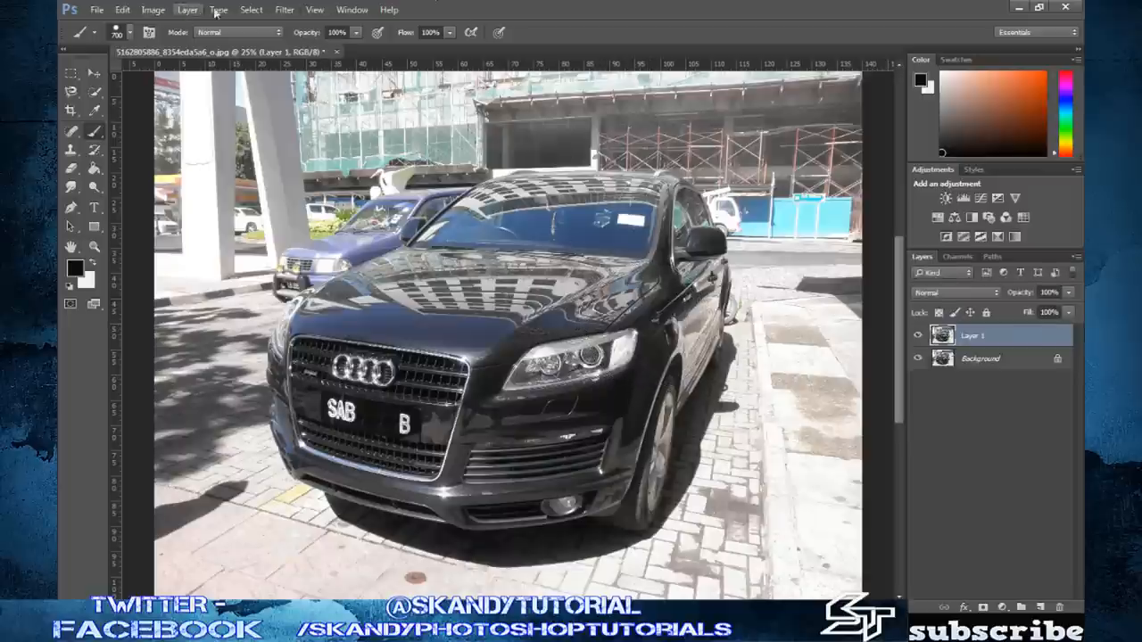
pyautogui.click(284, 10)
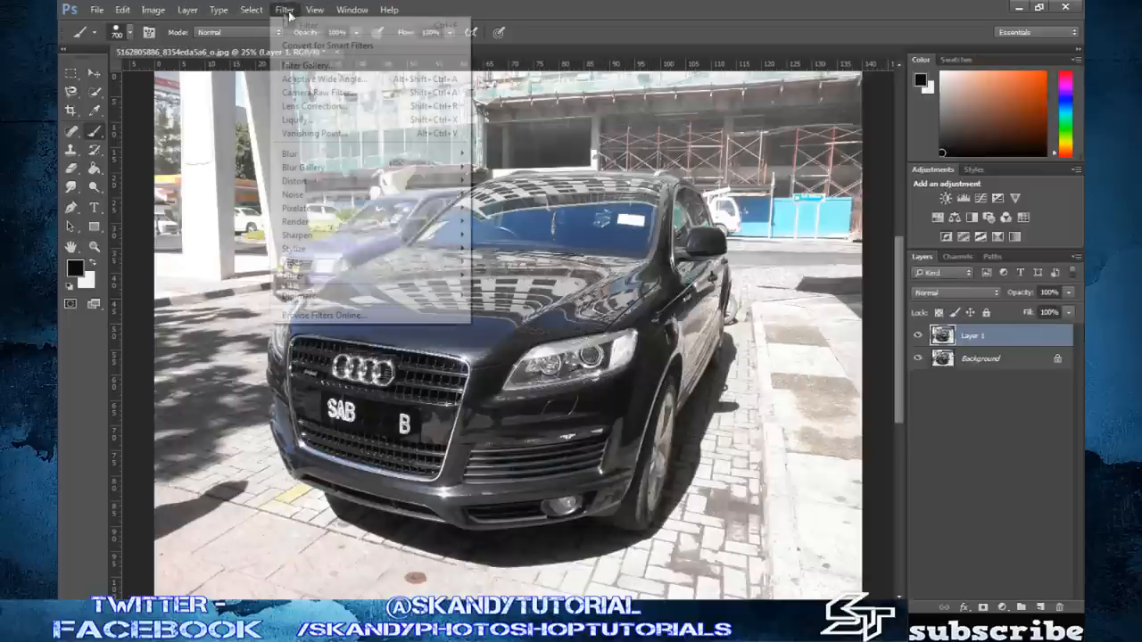
pyautogui.click(284, 10)
pyautogui.moveTo(371, 276)
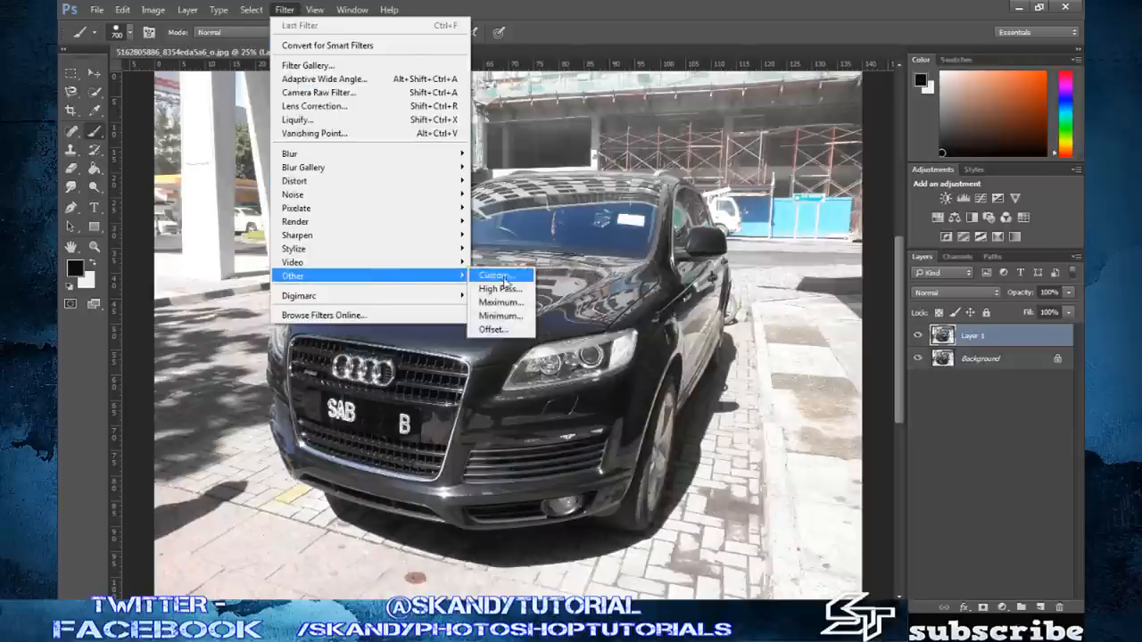
pyautogui.click(497, 289)
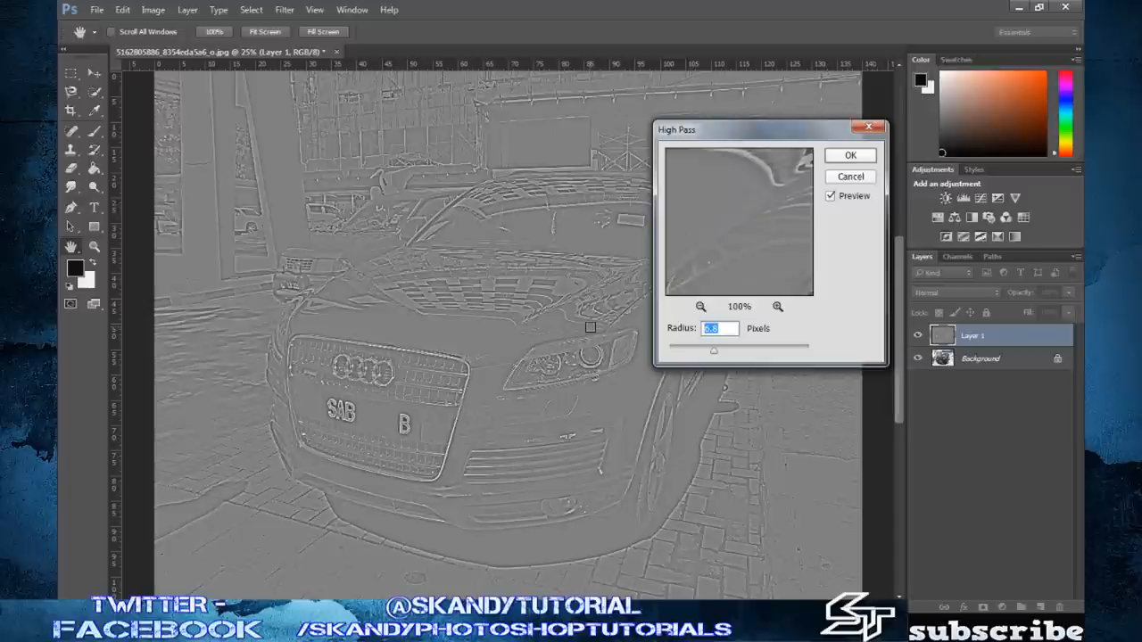
pyautogui.write('3.5')
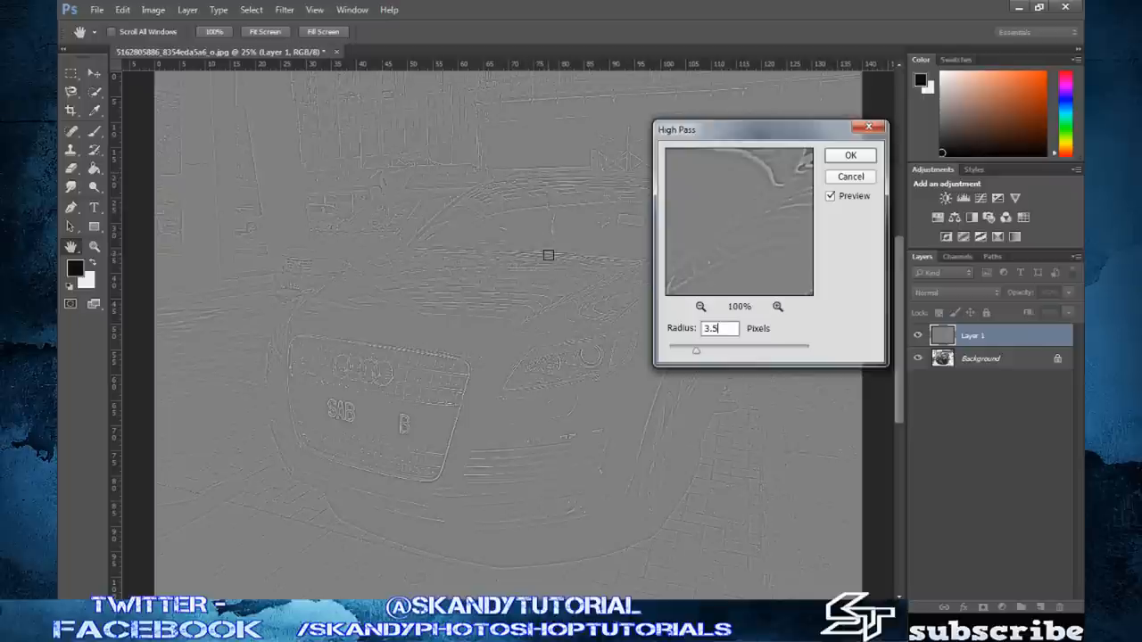
pyautogui.click(851, 157)
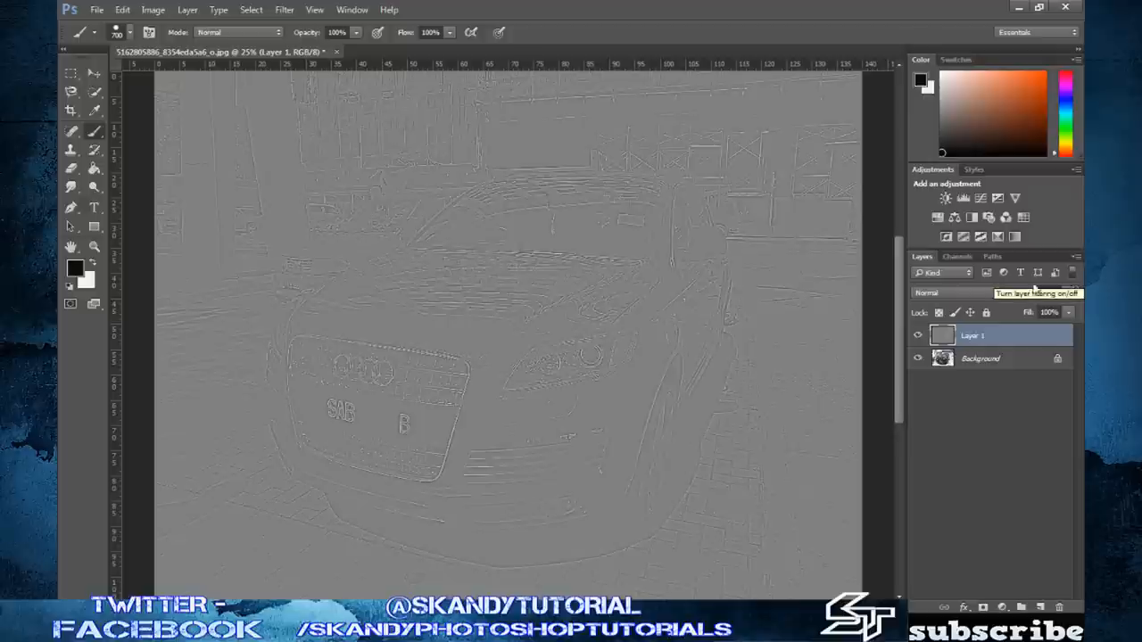
# - Set the edge layer to Vivid Light and flatten the image into one layer
pyautogui.click(961, 293)
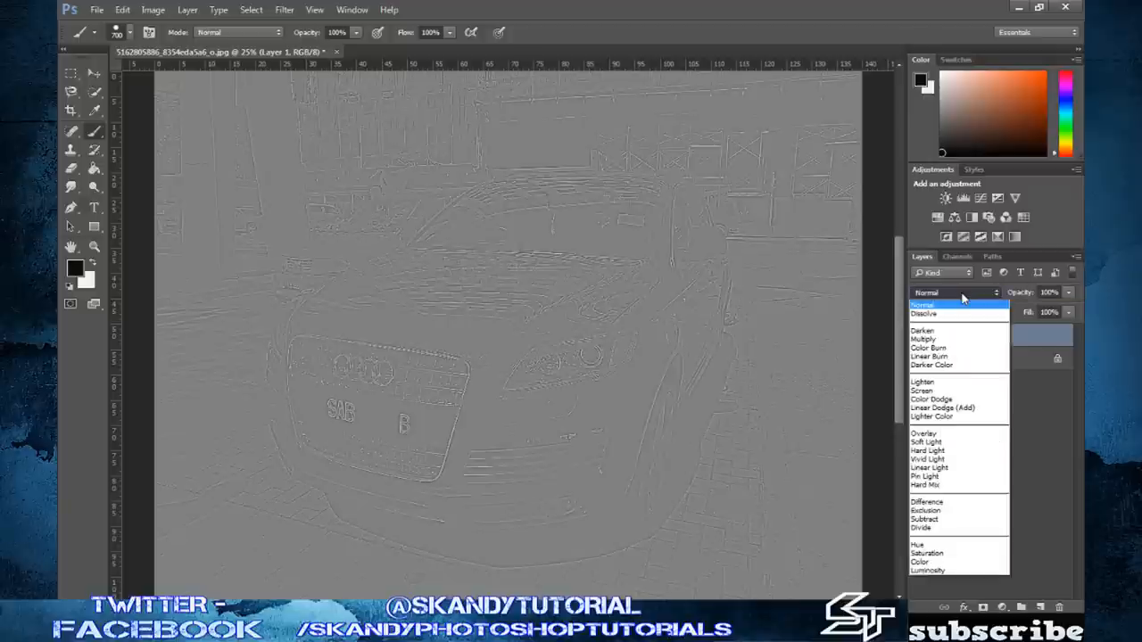
pyautogui.click(950, 459)
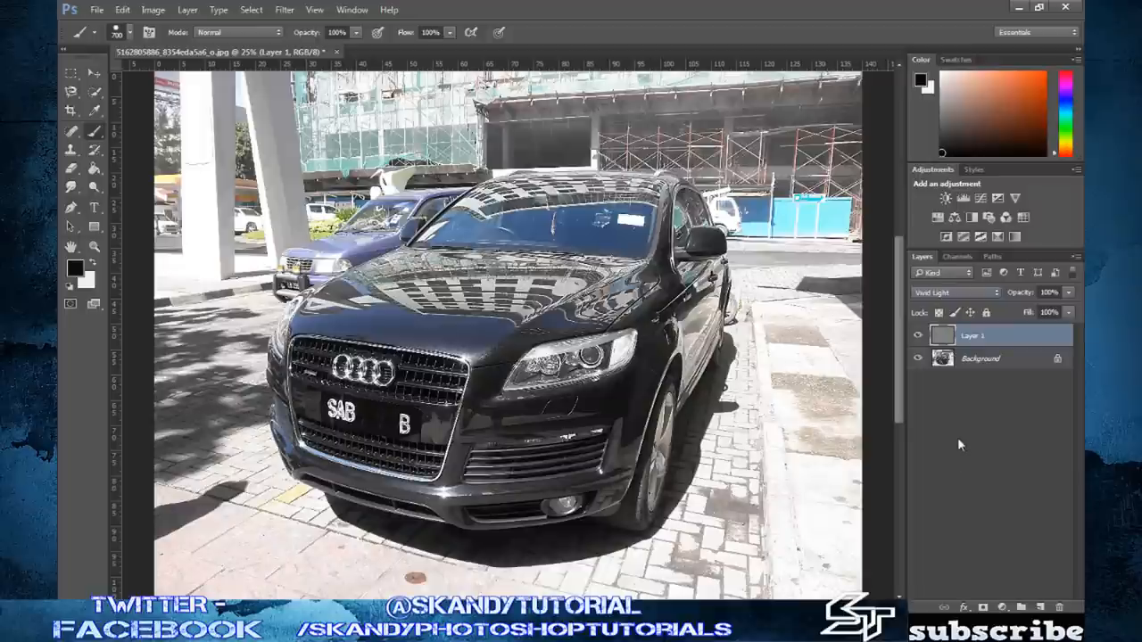
pyautogui.rightClick(994, 339)
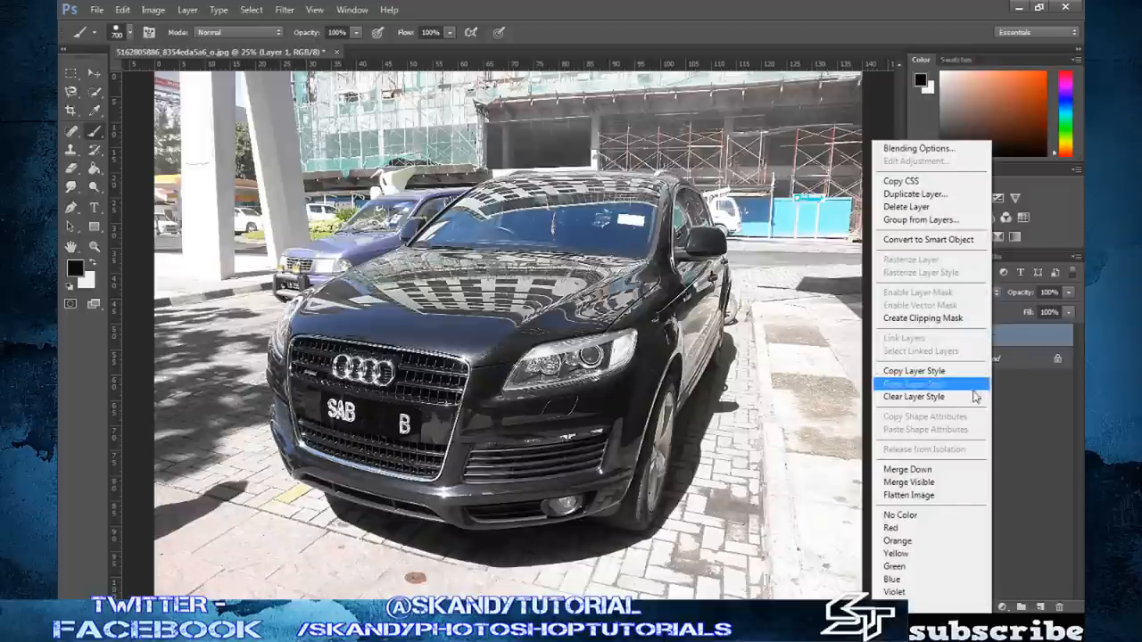
pyautogui.click(938, 498)
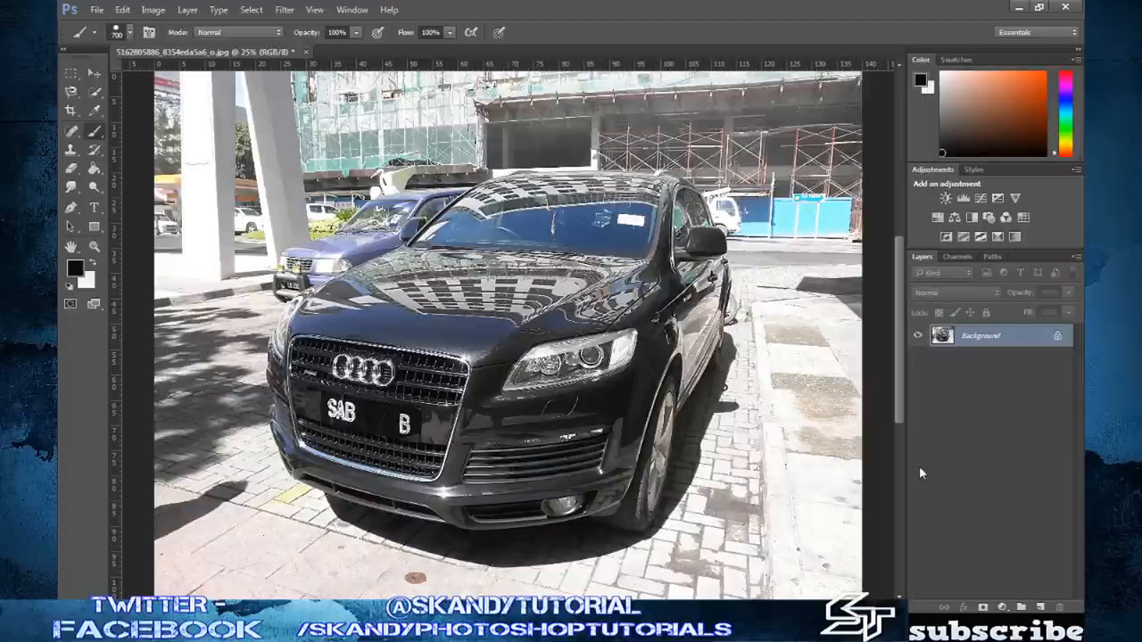
# - Duplicate the flattened photo and apply a 6.8-pixel High Pass filter to the copy
pyautogui.hotkey('ctrl', 'j')
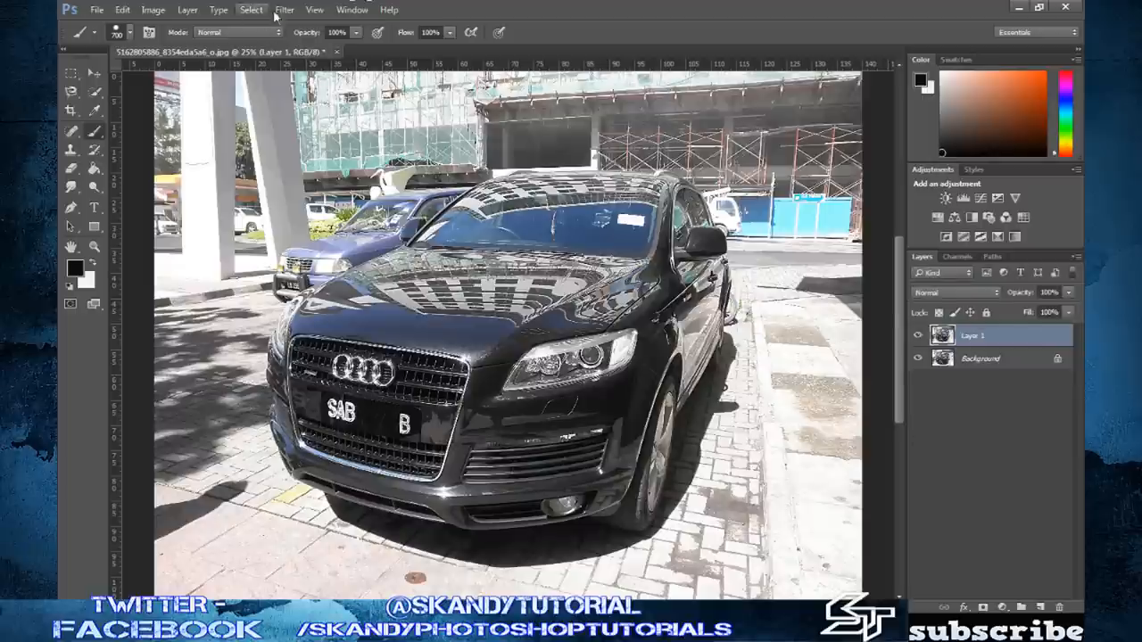
pyautogui.click(285, 10)
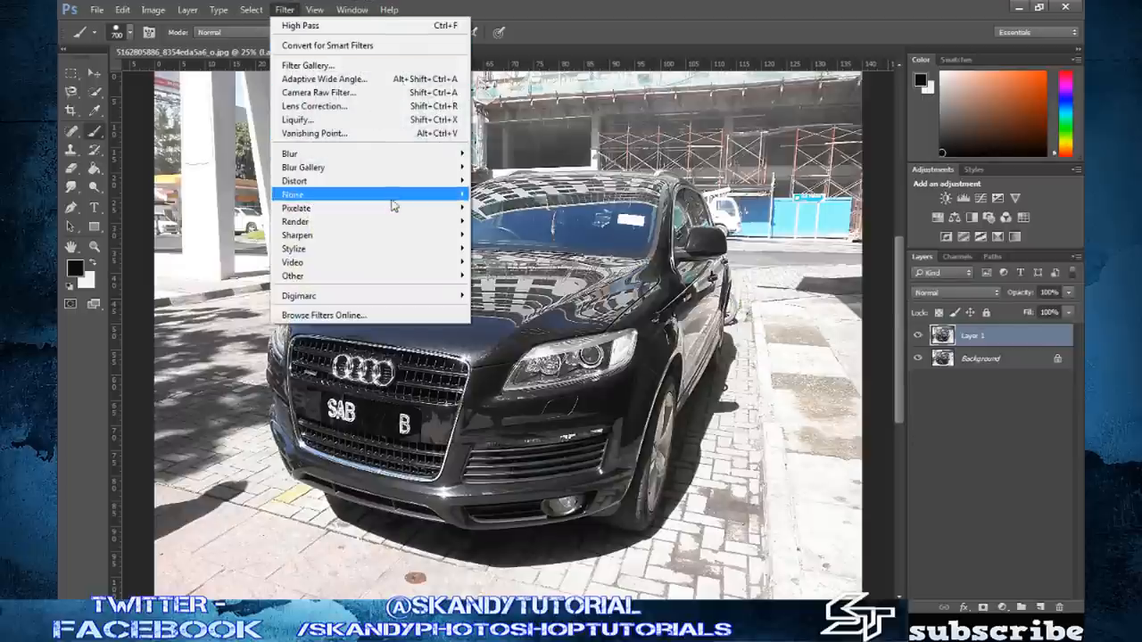
pyautogui.moveTo(365, 276)
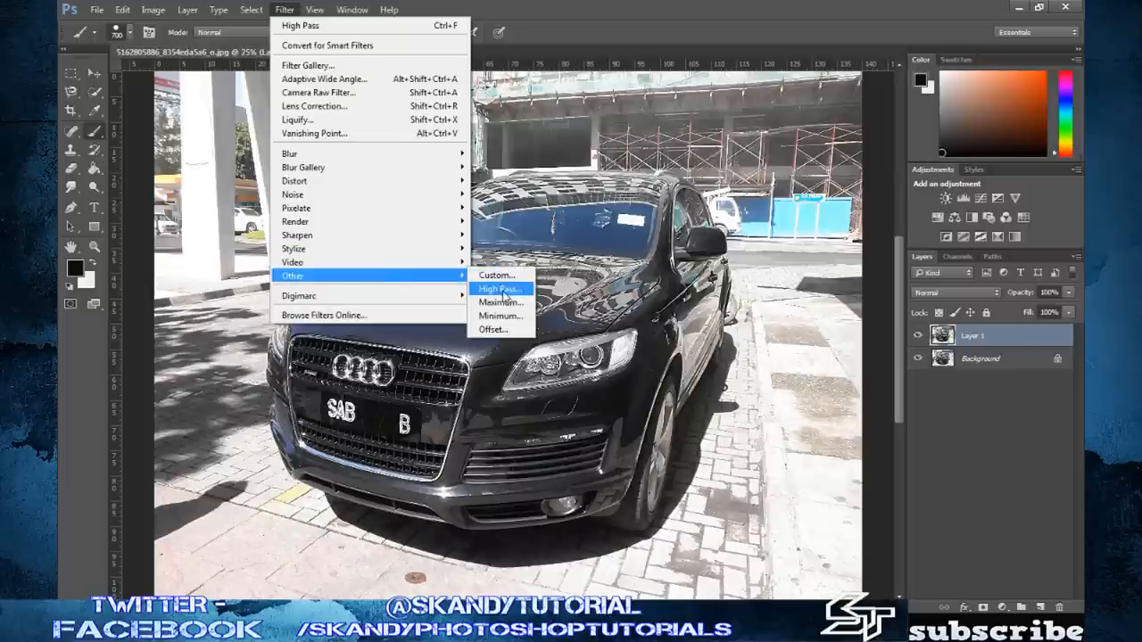
pyautogui.click(503, 290)
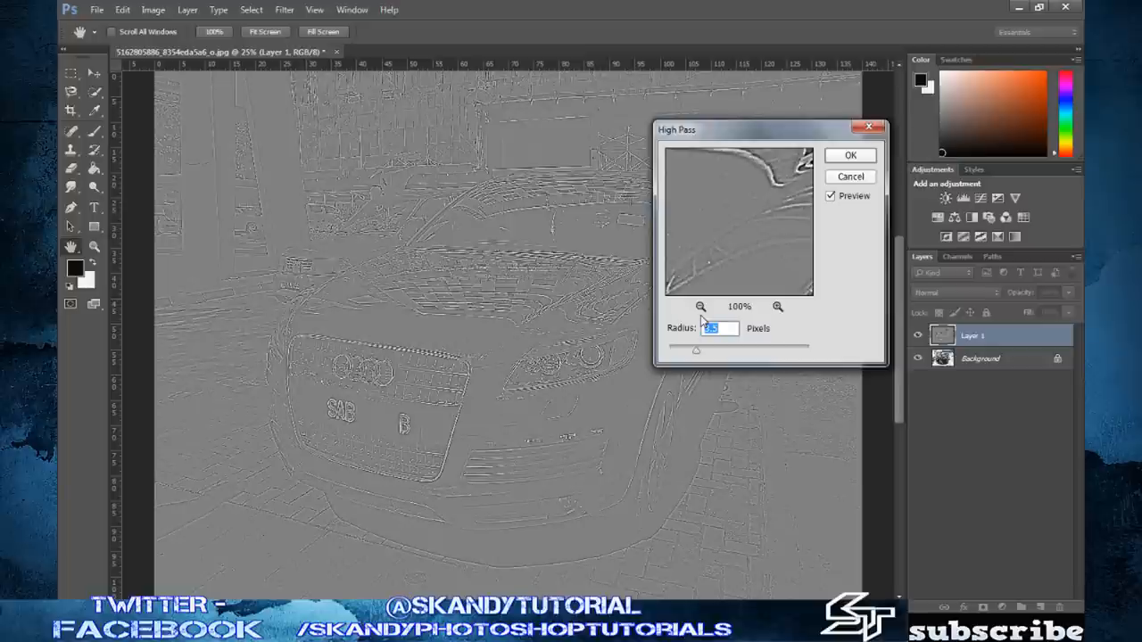
pyautogui.write('3.5')
pyautogui.write('6')
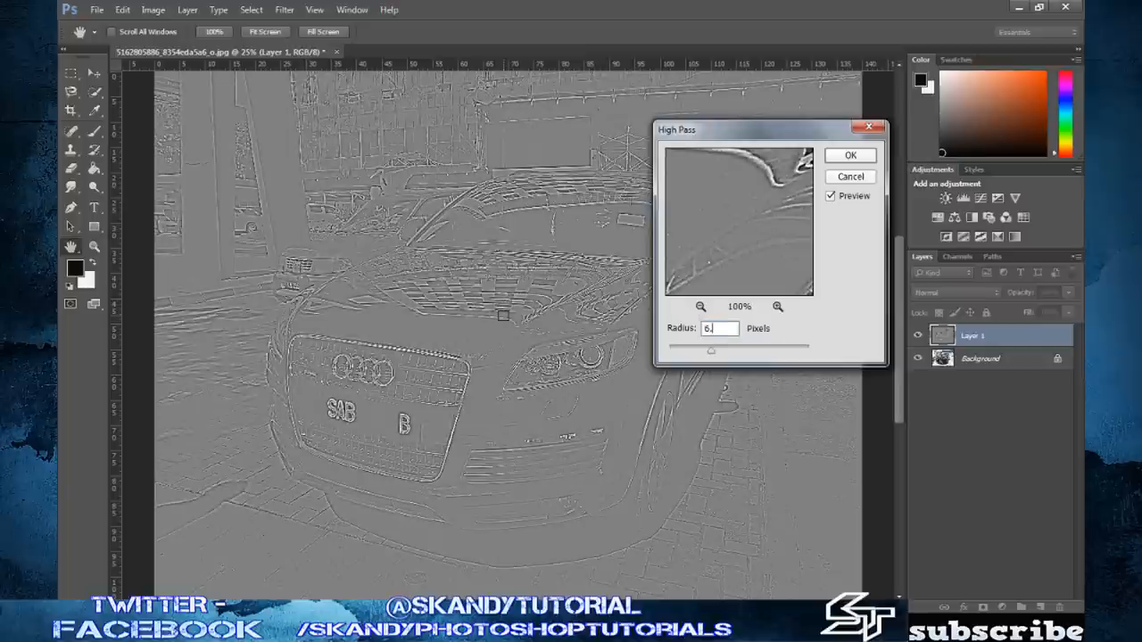
pyautogui.write('.8')
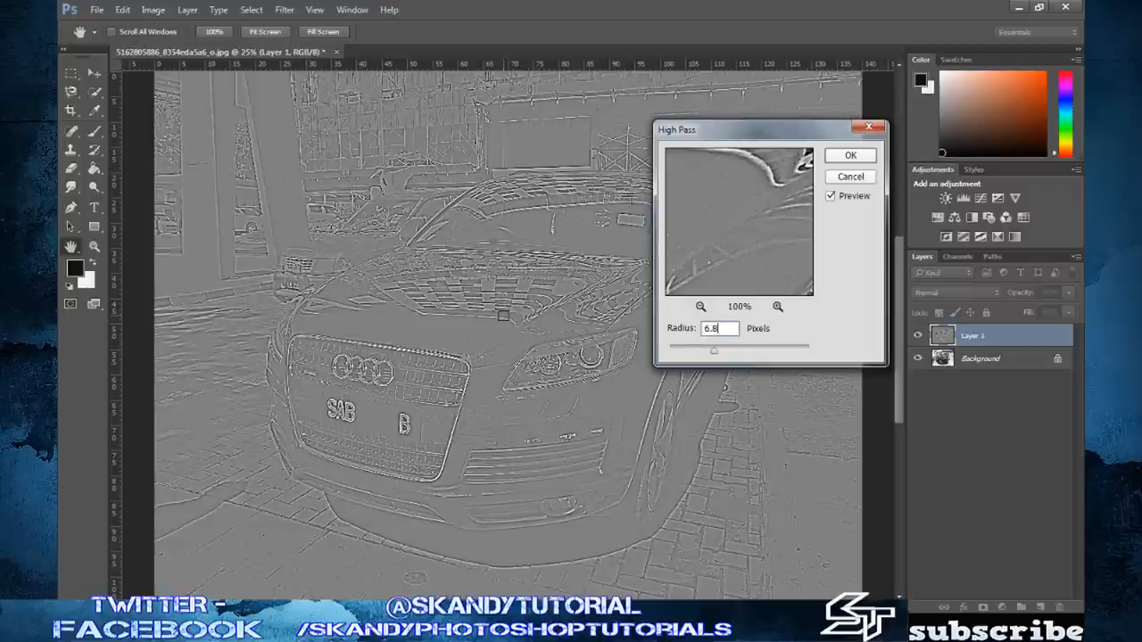
pyautogui.click(850, 156)
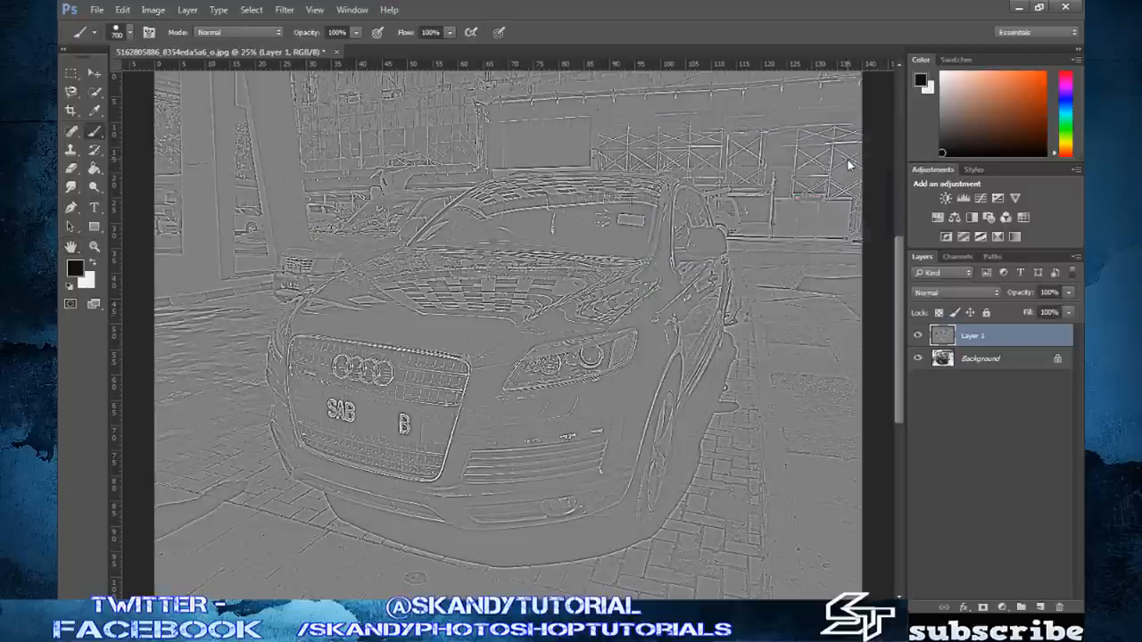
# - Blend the edge layer in Color mode at 15% opacity and flatten the image
pyautogui.click(950, 291)
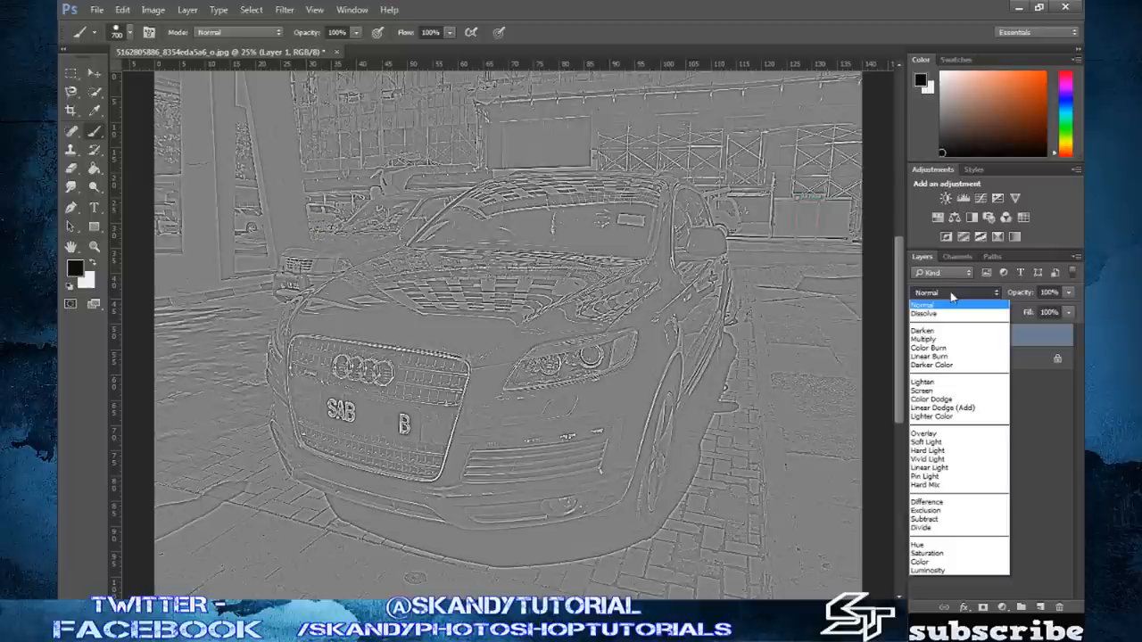
pyautogui.click(941, 565)
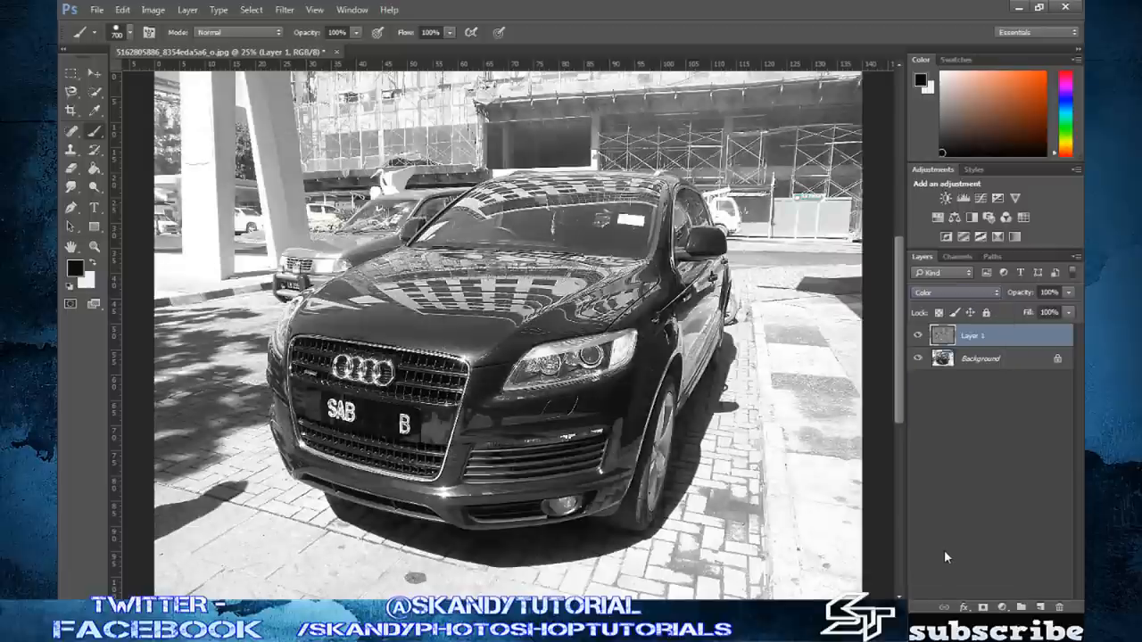
pyautogui.click(1066, 292)
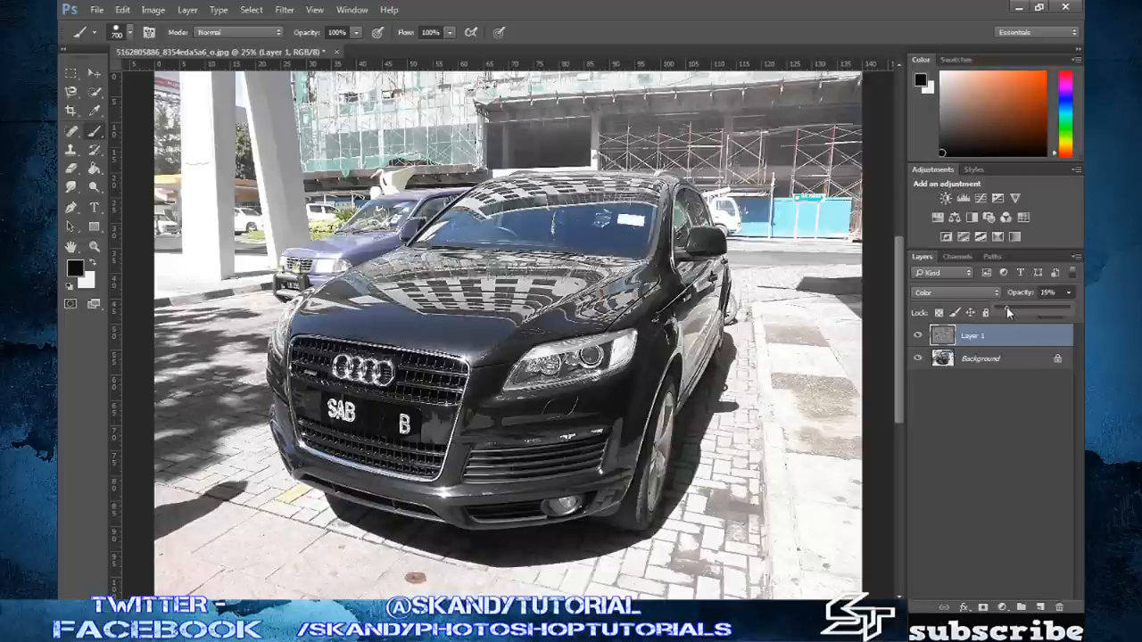
pyautogui.click(1052, 451)
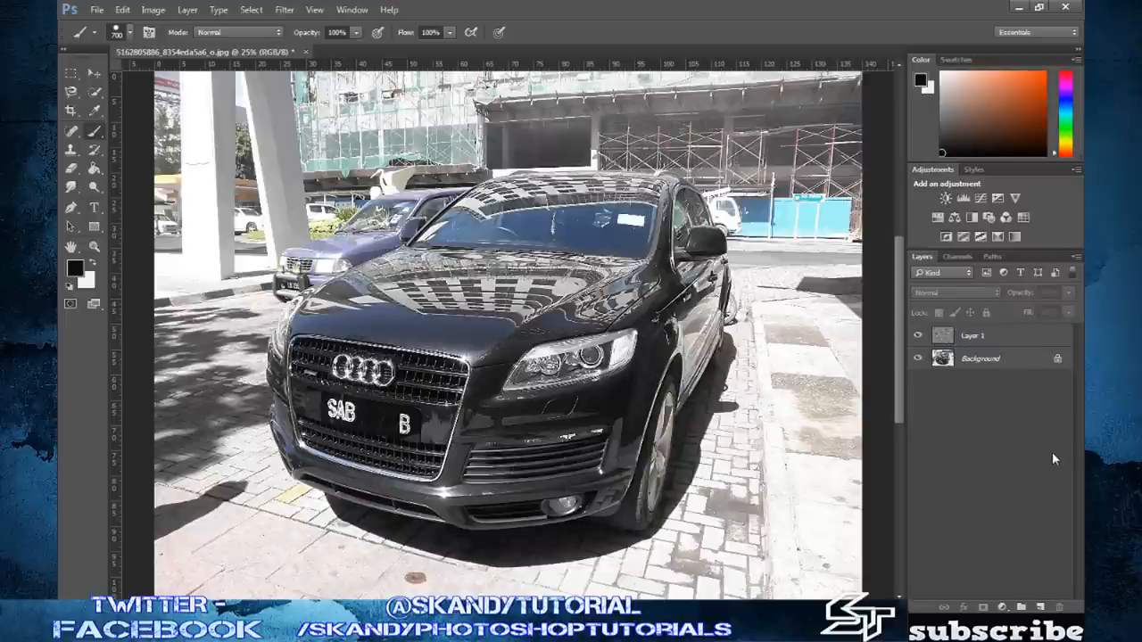
pyautogui.rightClick(995, 338)
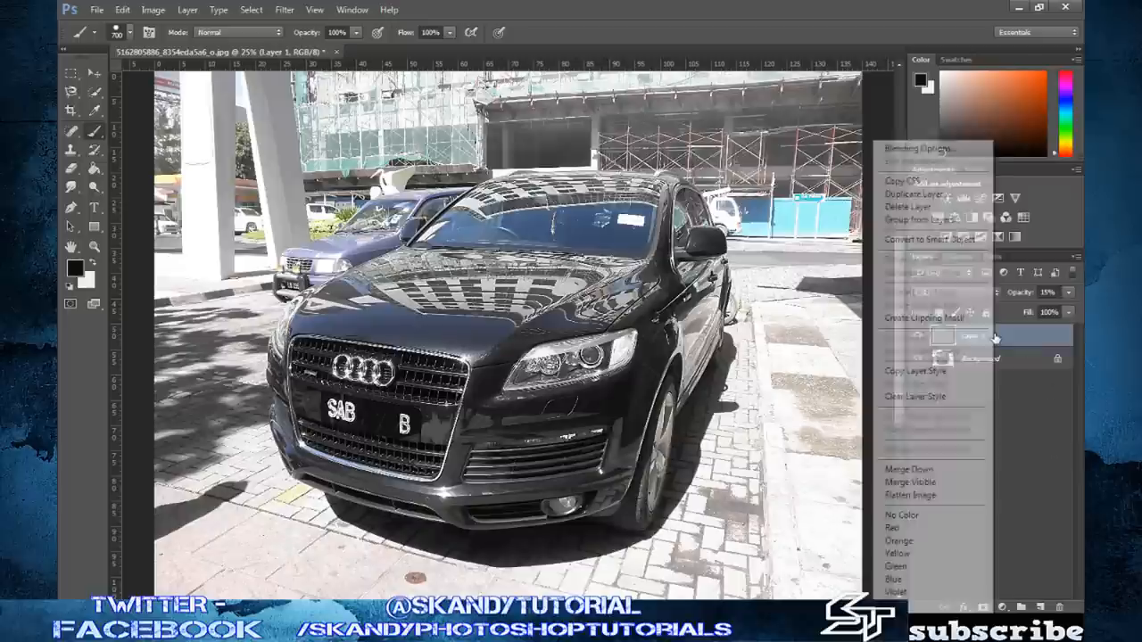
pyautogui.click(945, 496)
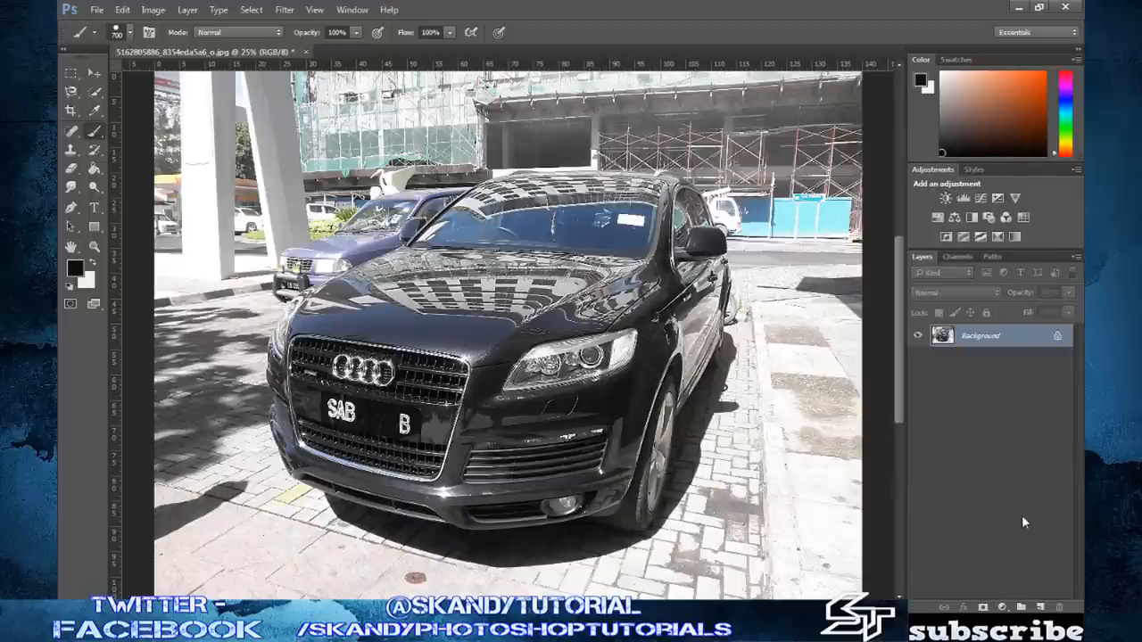
# - Duplicate the photo again and soften the copy with a 9-pixel Gaussian Blur
pyautogui.hotkey('ctrl', 'j')
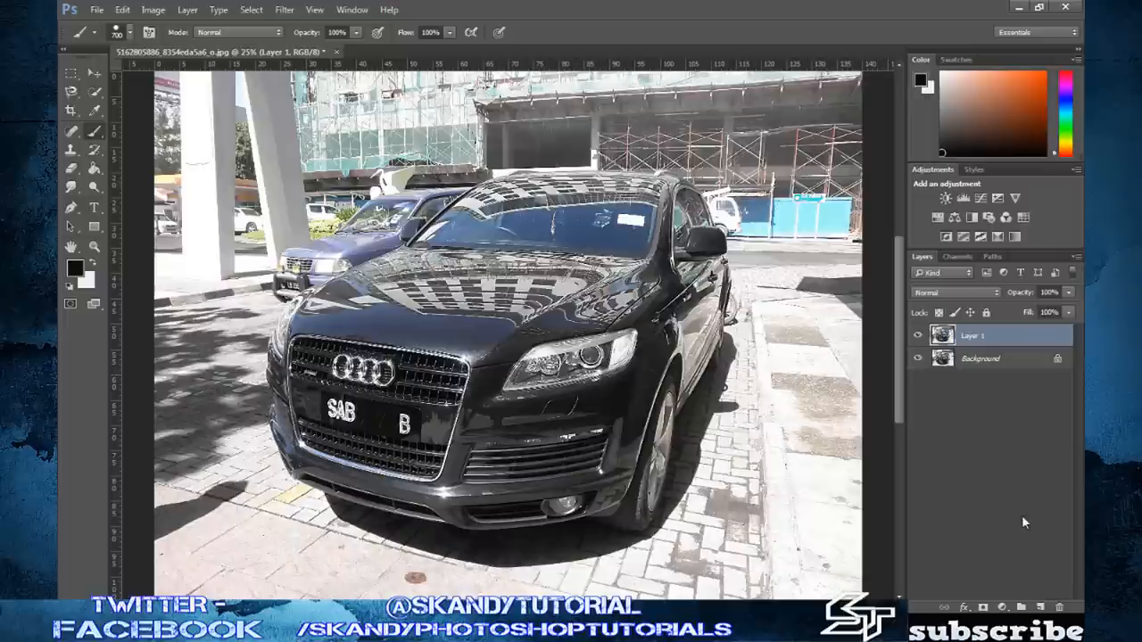
pyautogui.click(278, 10)
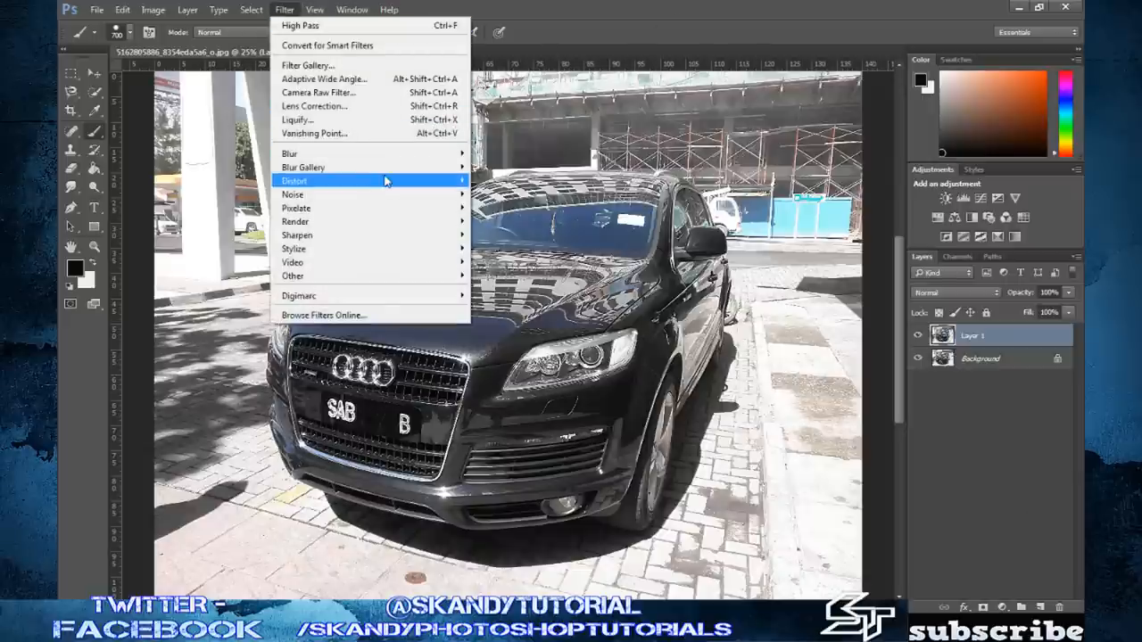
pyautogui.moveTo(368, 153)
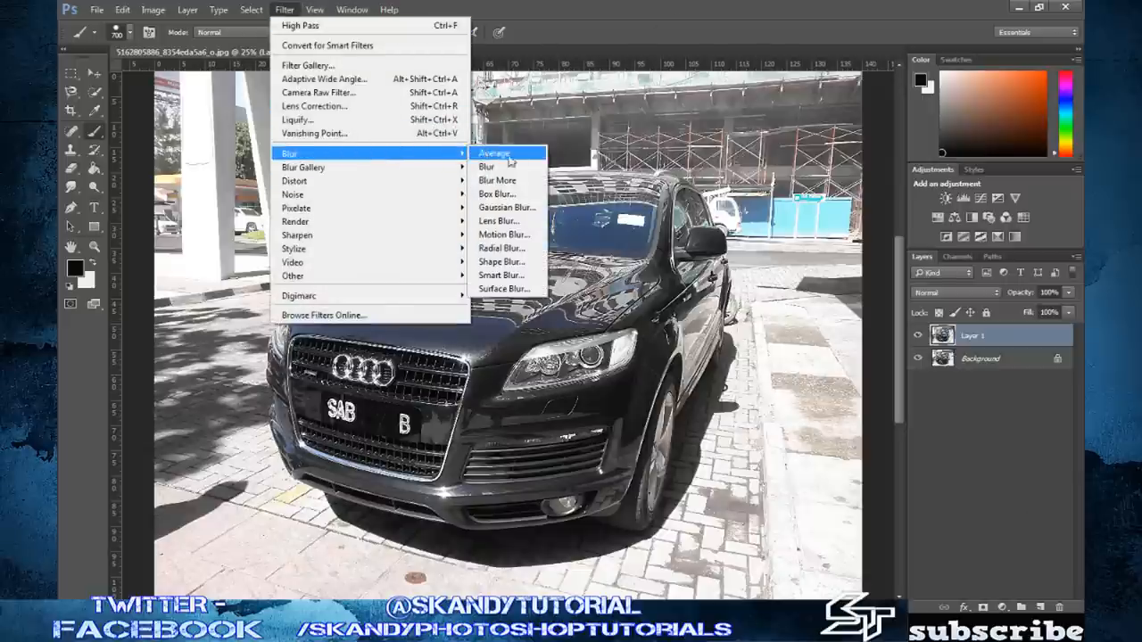
pyautogui.click(517, 208)
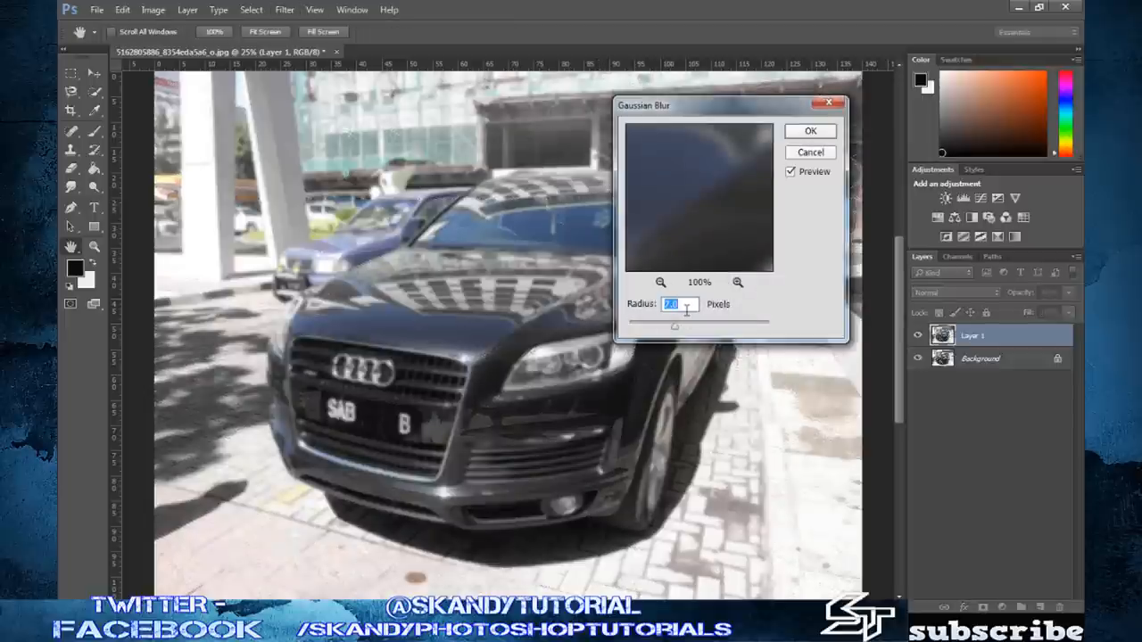
pyautogui.write('9')
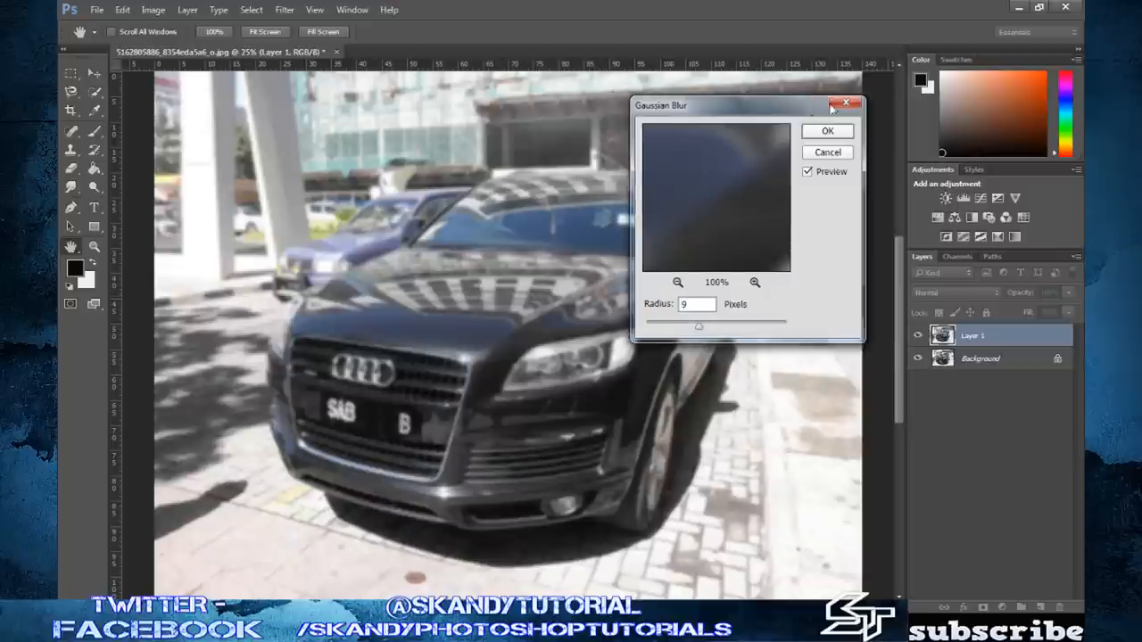
pyautogui.moveTo(754, 102); pyautogui.dragTo(923, 90)
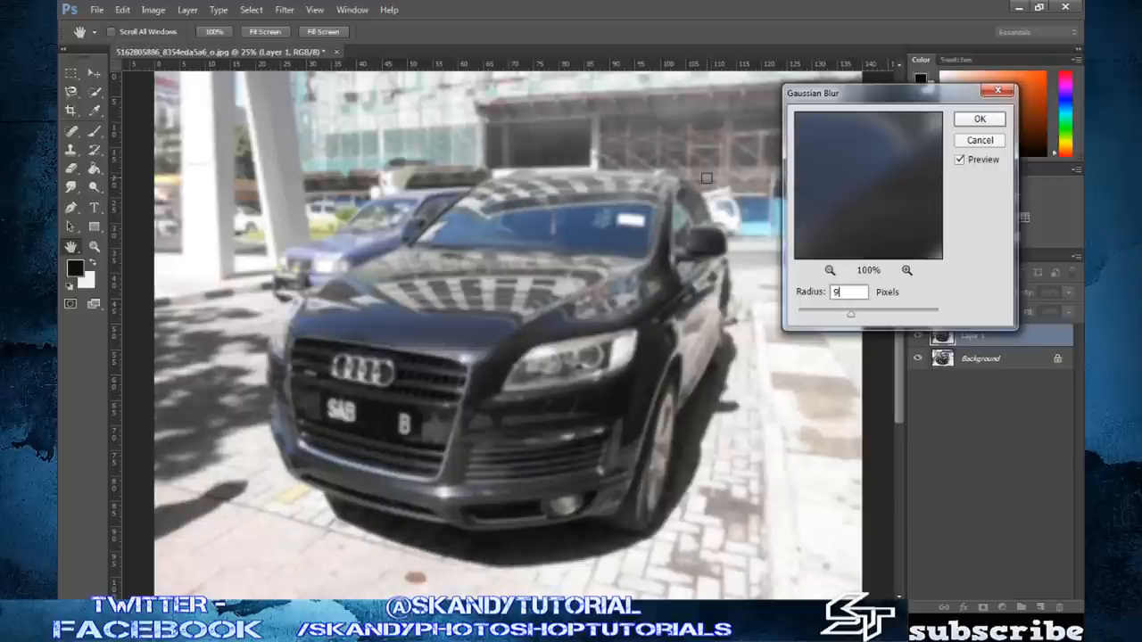
pyautogui.press('Up')
pyautogui.press('Down')
pyautogui.click(981, 120)
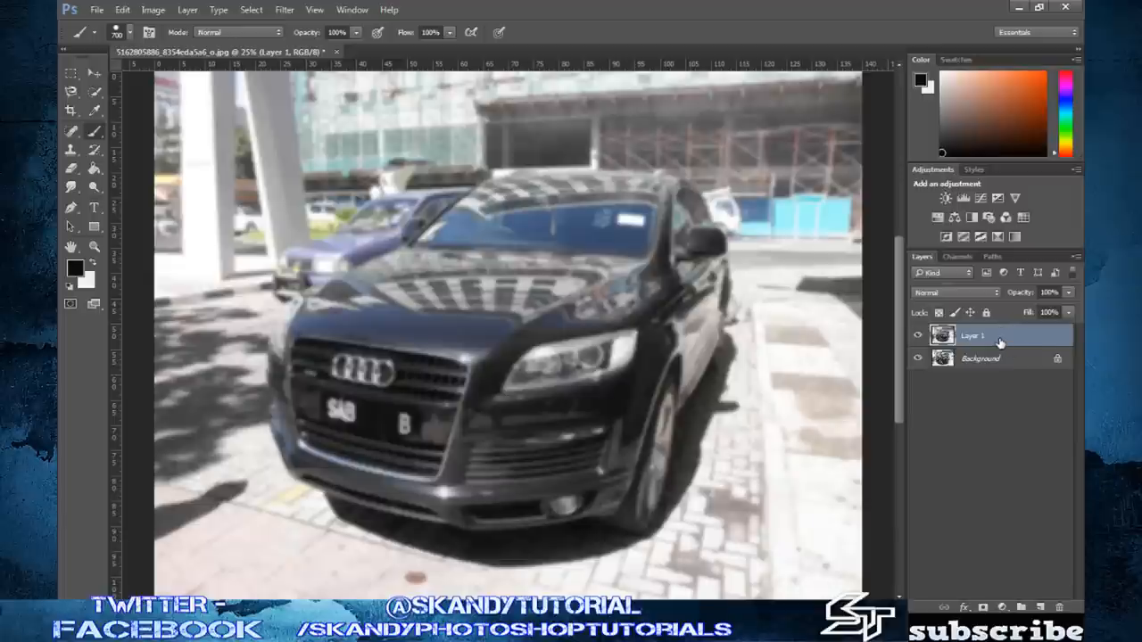
# - Add 4% Uniform noise to the blurred Layer 1
pyautogui.click(284, 10)
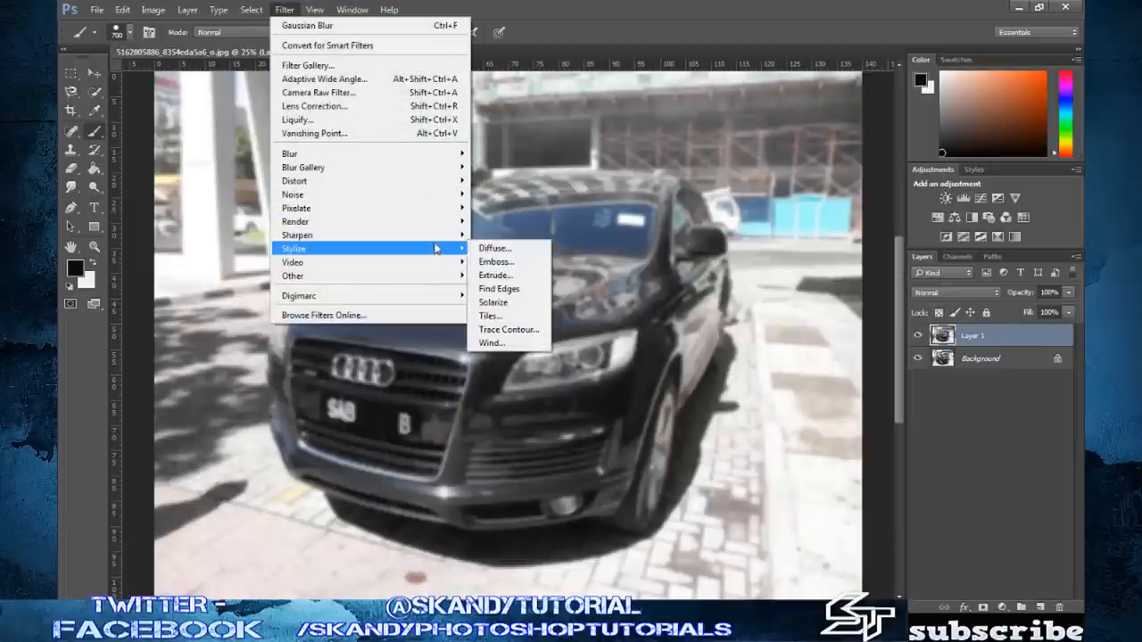
pyautogui.moveTo(294, 194)
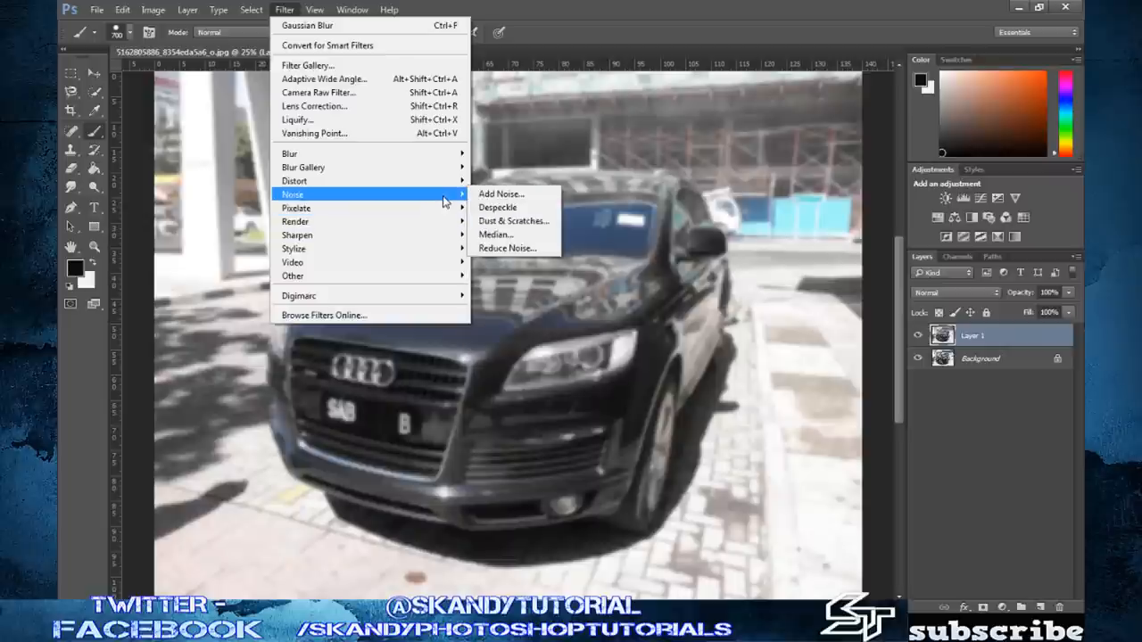
pyautogui.click(487, 195)
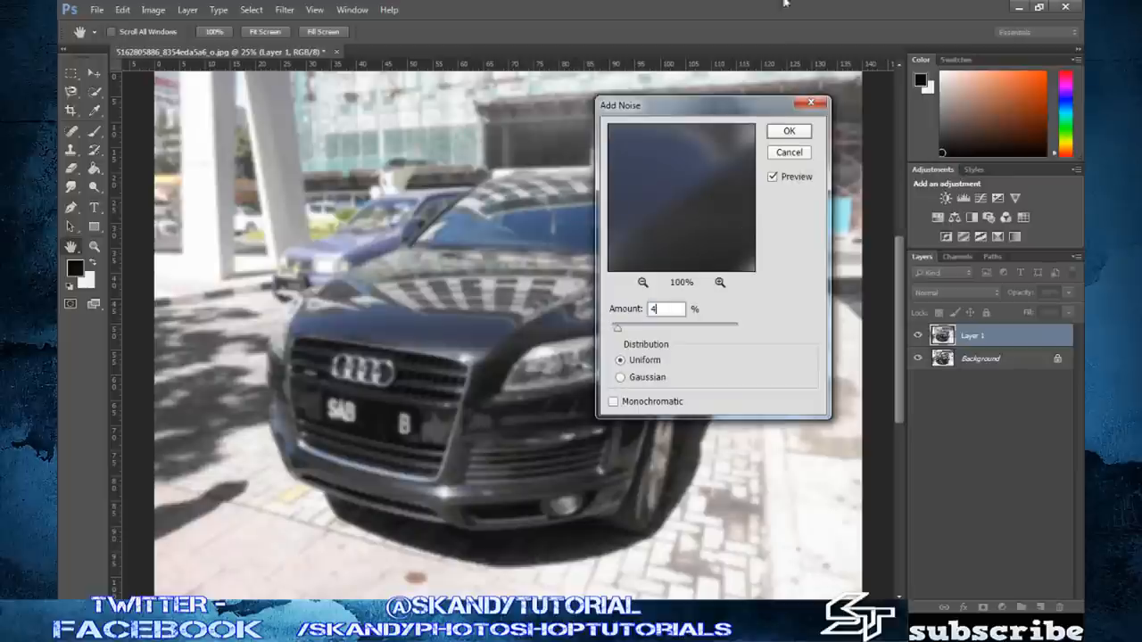
pyautogui.moveTo(726, 105); pyautogui.dragTo(927, 98)
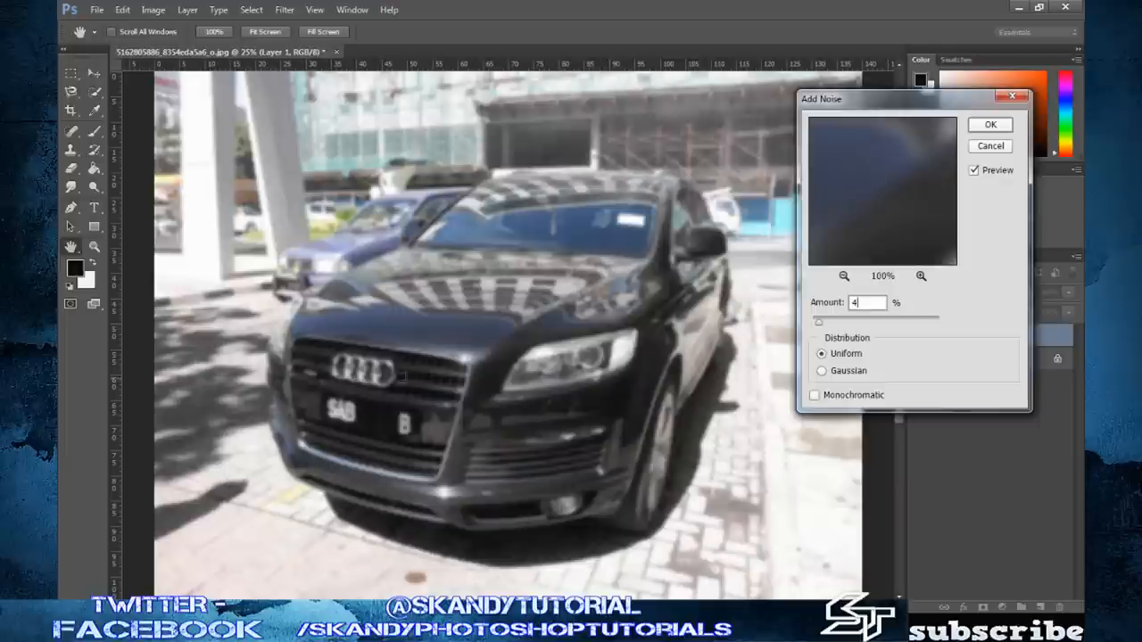
pyautogui.click(990, 124)
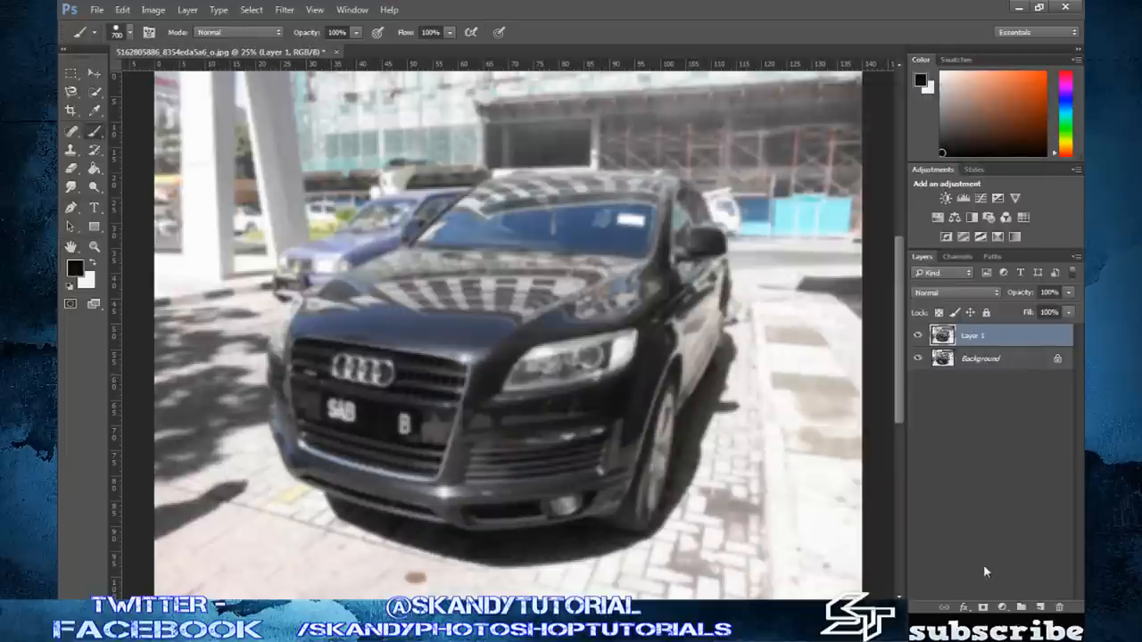
# - Mask Layer 1, invert the mask to black and lower the layer's opacity to 30%
pyautogui.click(984, 607)
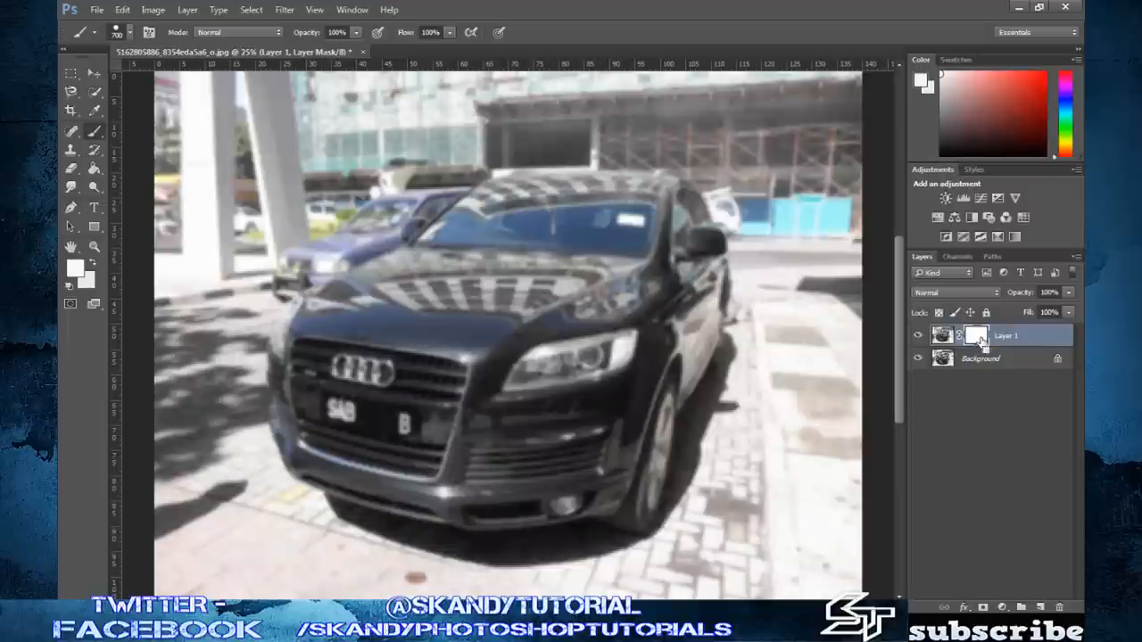
pyautogui.hotkey('ctrl', 'i')
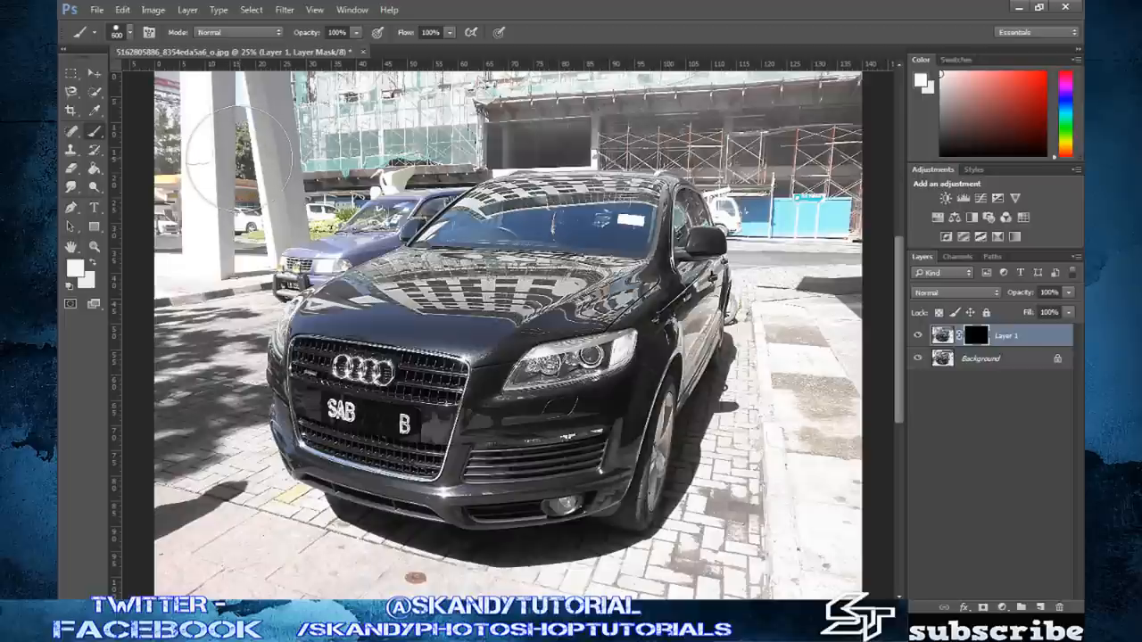
pyautogui.click(1067, 292)
pyautogui.moveTo(1072, 308); pyautogui.dragTo(1023, 311)
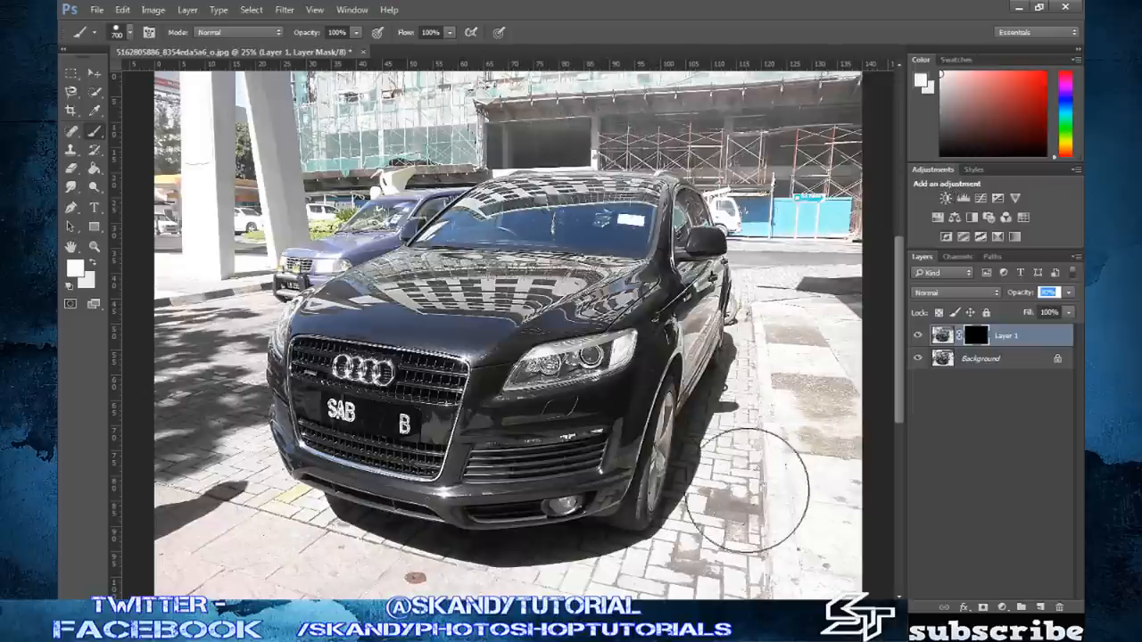
# - Keep the 700 px brush and make white the foreground painting colour
pyautogui.click(130, 33)
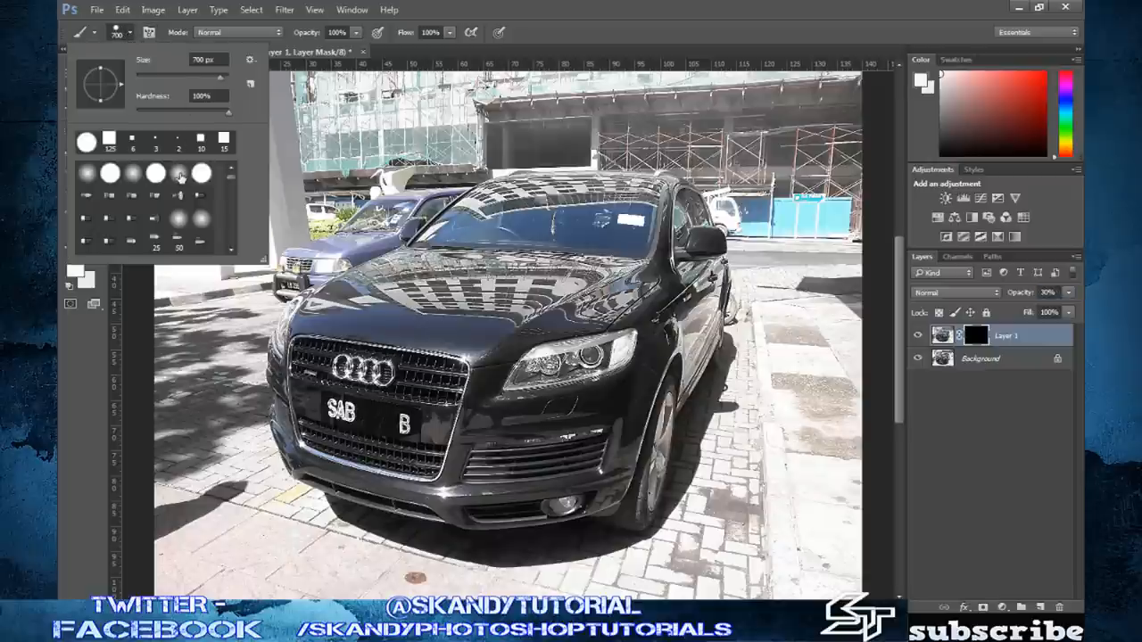
pyautogui.press('Return')
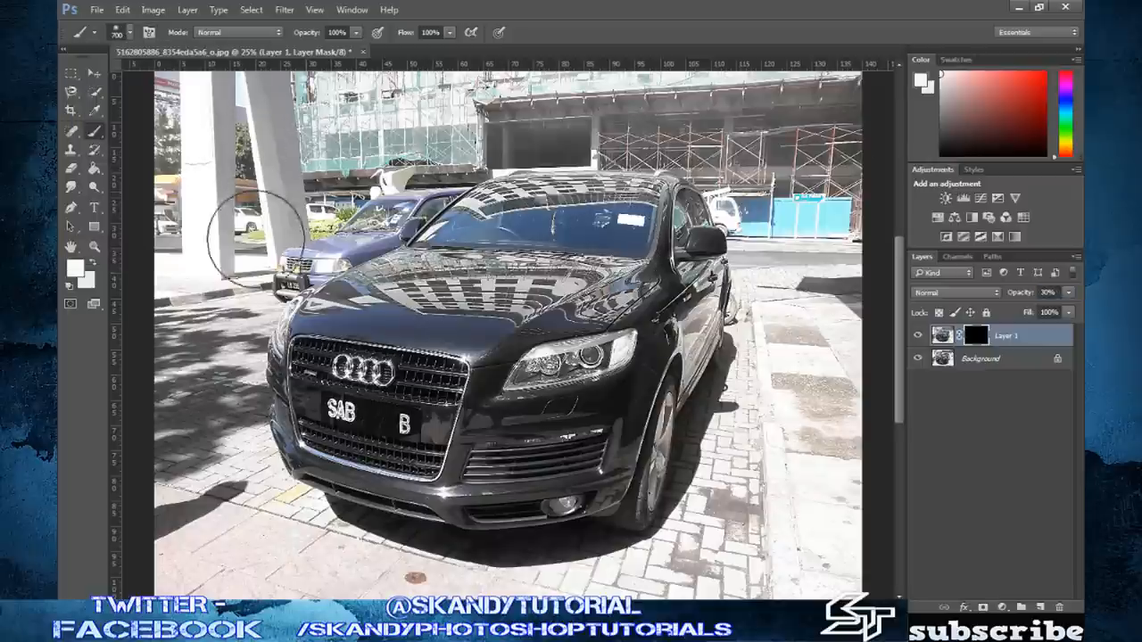
pyautogui.click(75, 268)
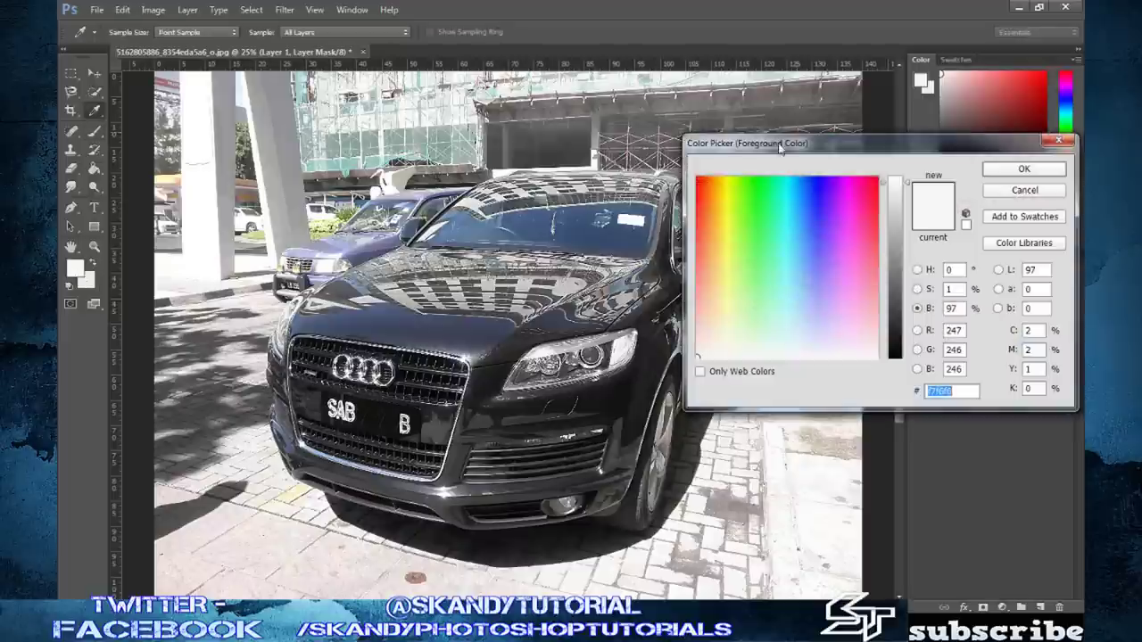
pyautogui.click(1035, 175)
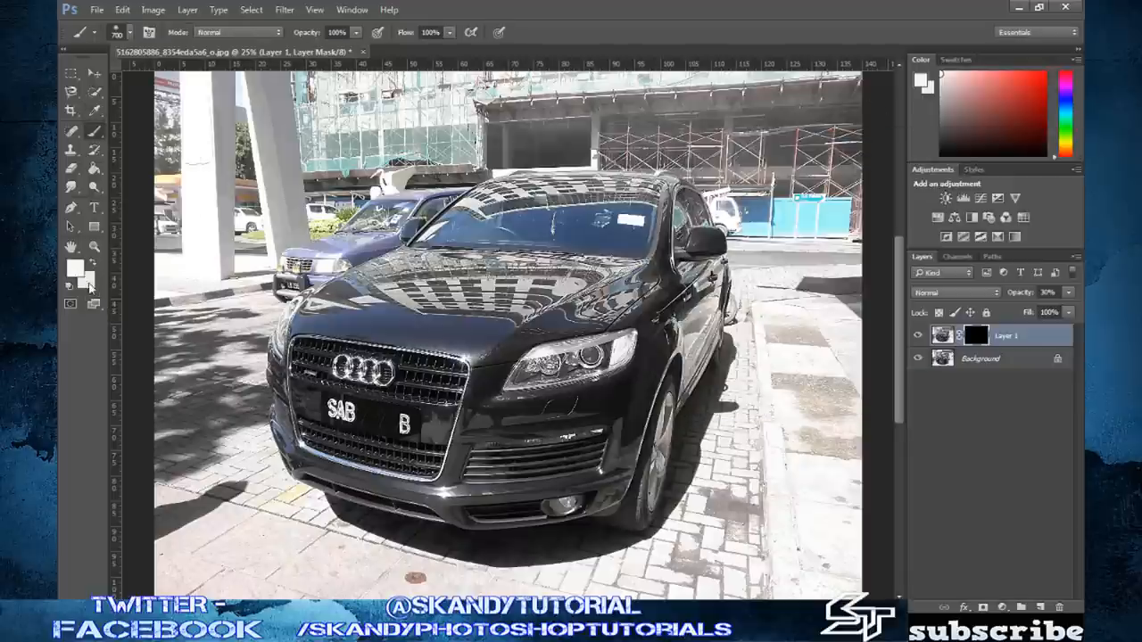
pyautogui.press('x')
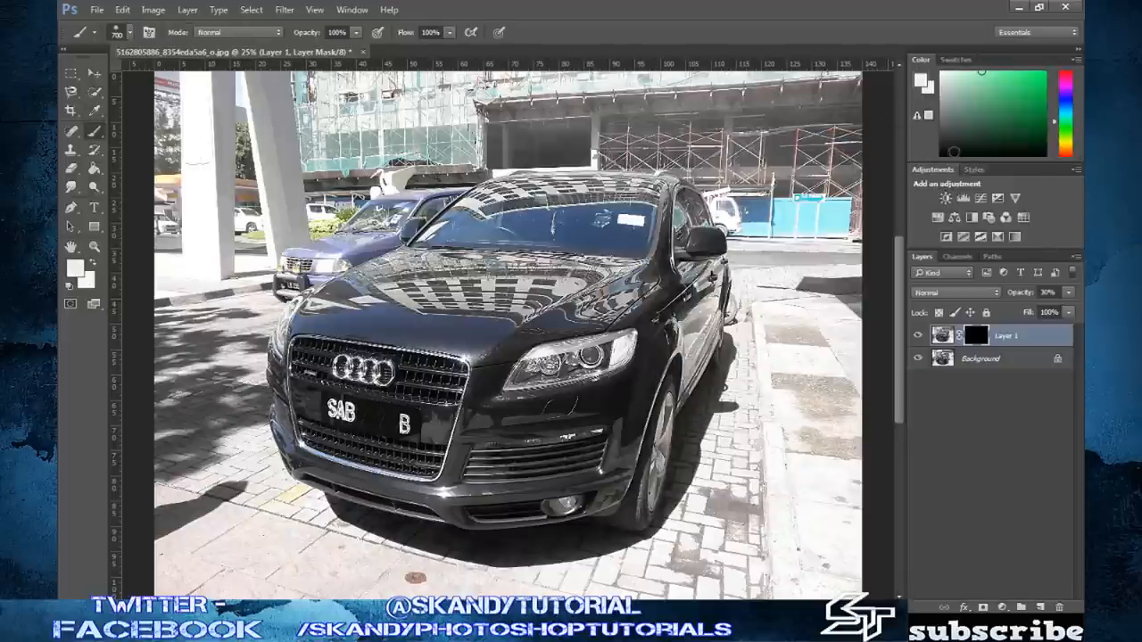
pyautogui.press('d')
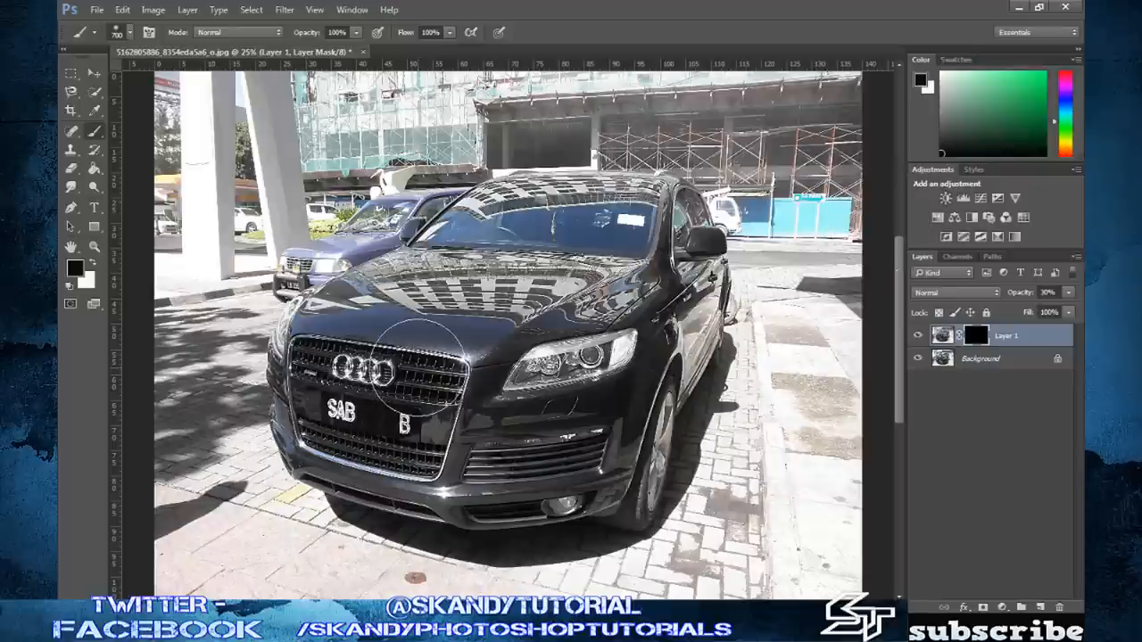
pyautogui.press('x')
pyautogui.press('x')
pyautogui.press('x')
pyautogui.press('x')
pyautogui.press('x')
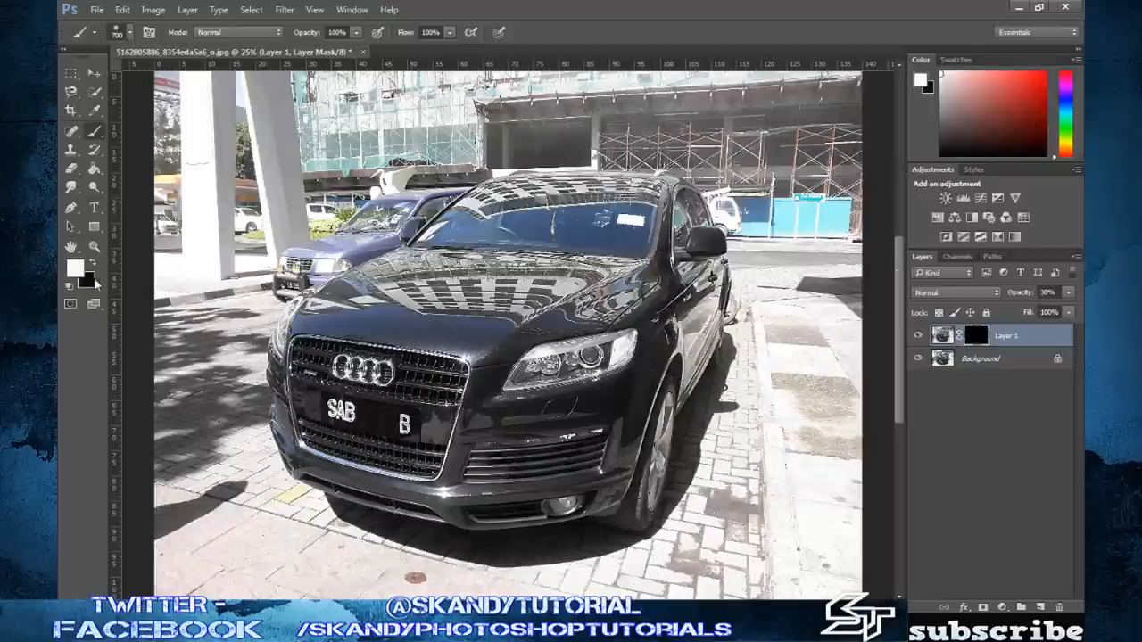
pyautogui.press('x')
pyautogui.press('x')
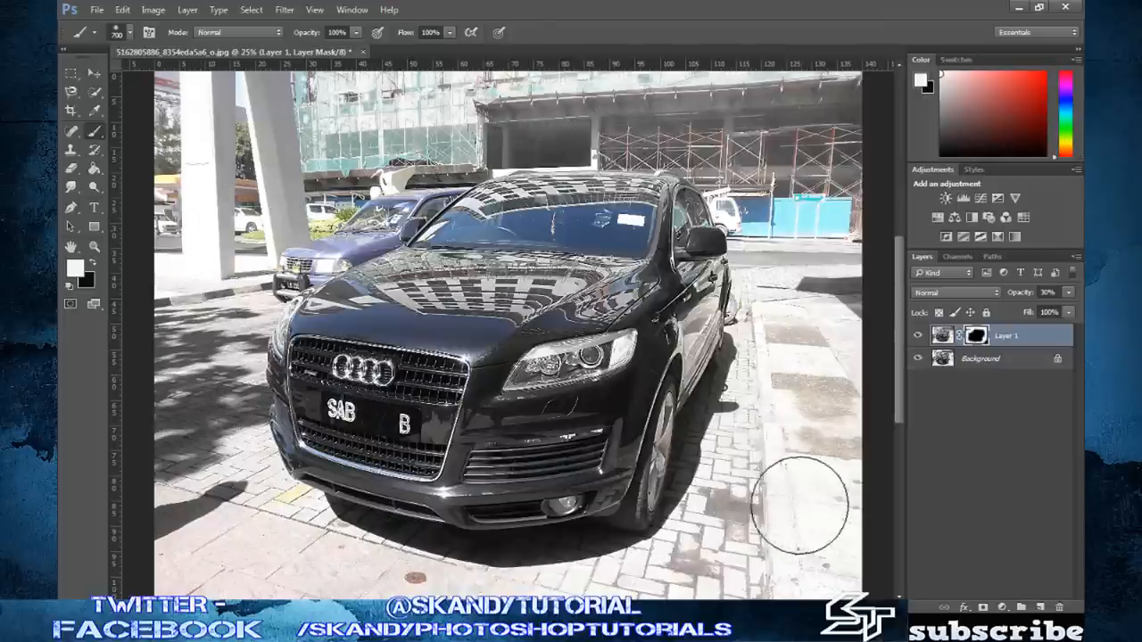
# - Paint white on the mask over the lower-right pavement to restore the blur there
pyautogui.moveTo(791, 485); pyautogui.dragTo(773, 514)
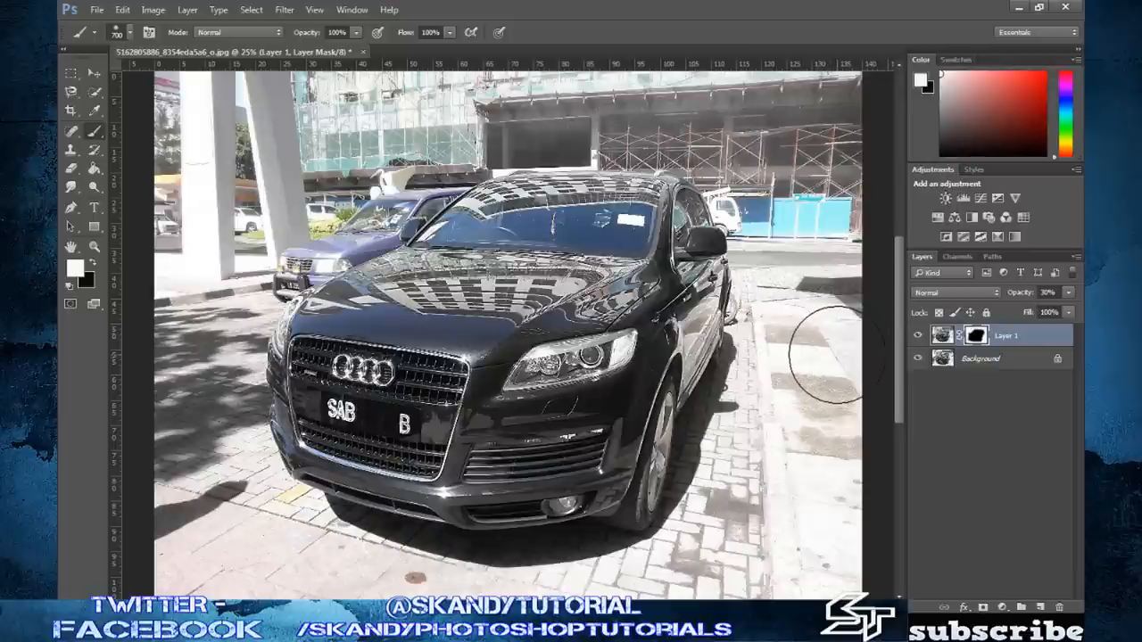
# - Flatten the masked blur into the Background and duplicate it as a new Layer 1
pyautogui.rightClick(1020, 345)
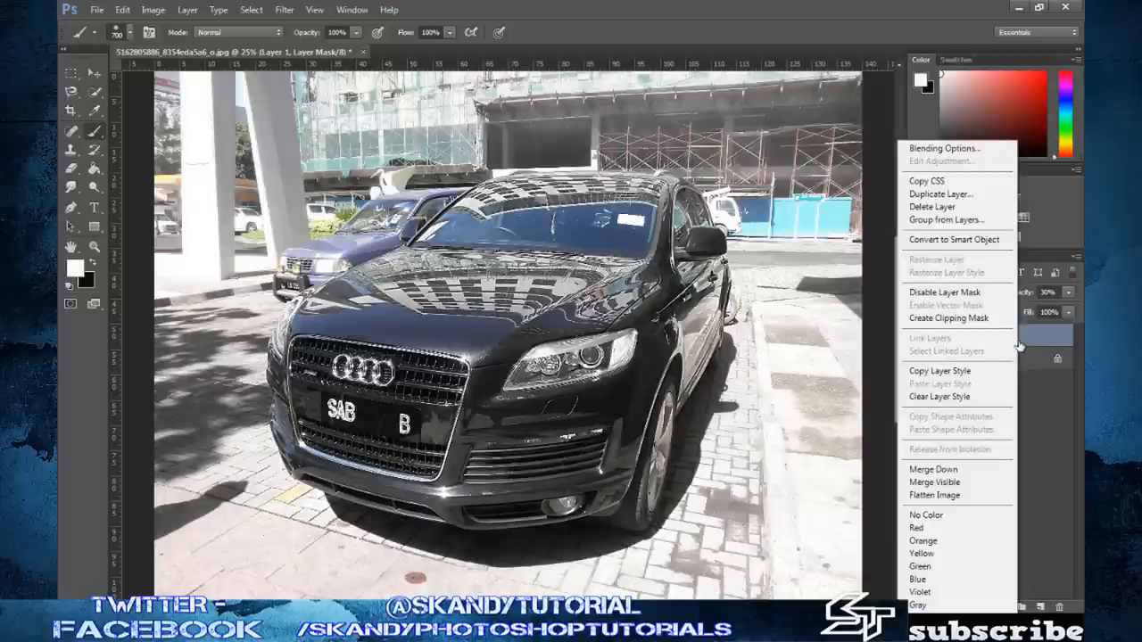
pyautogui.click(974, 495)
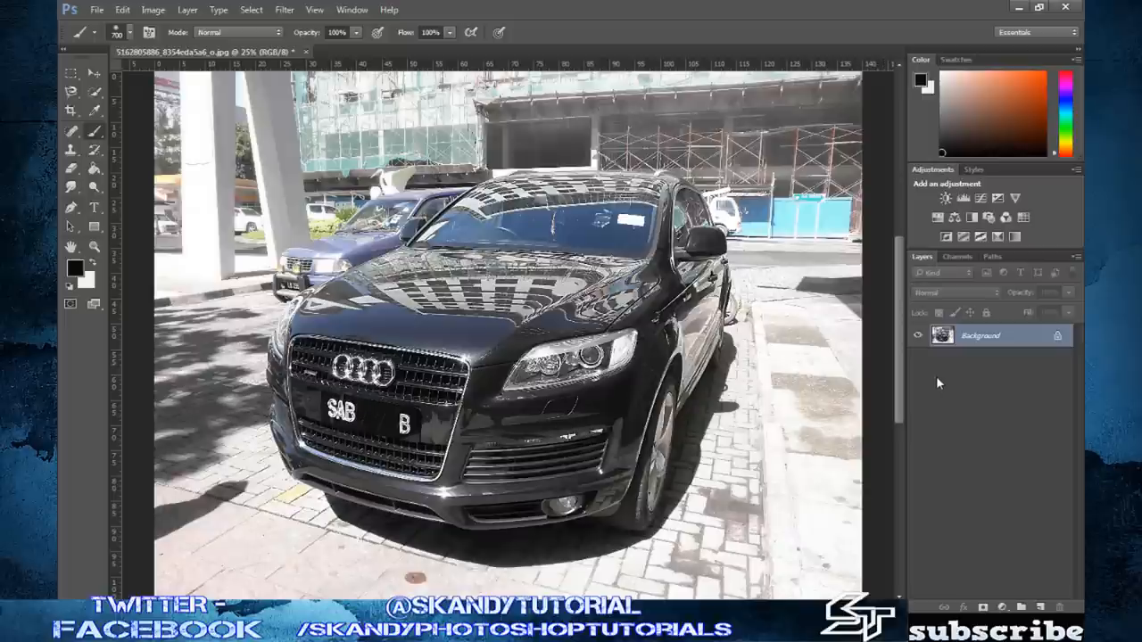
pyautogui.hotkey('ctrl', 'j')
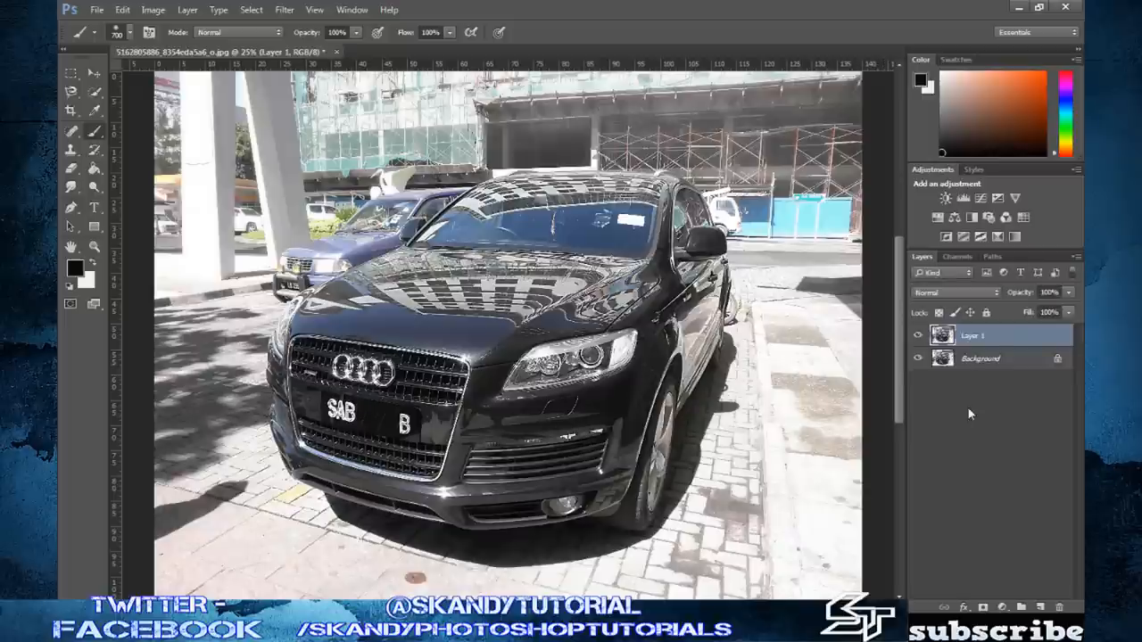
# - Bring up the Unsharp Mask filter for Layer 1 and move its dialog off the car
pyautogui.click(284, 10)
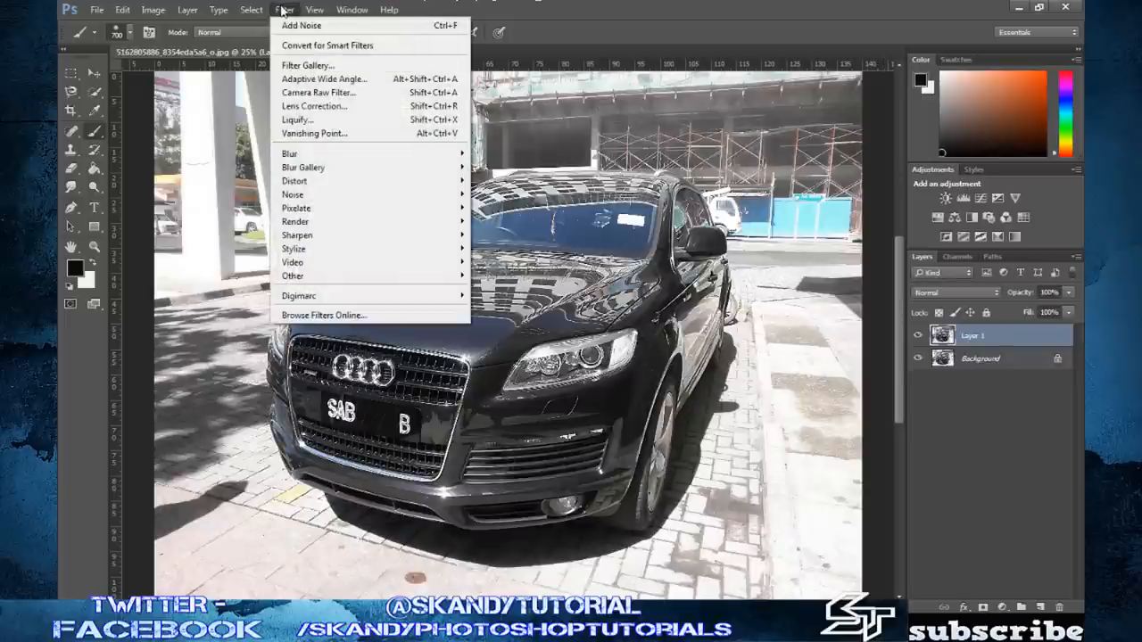
pyautogui.click(283, 9)
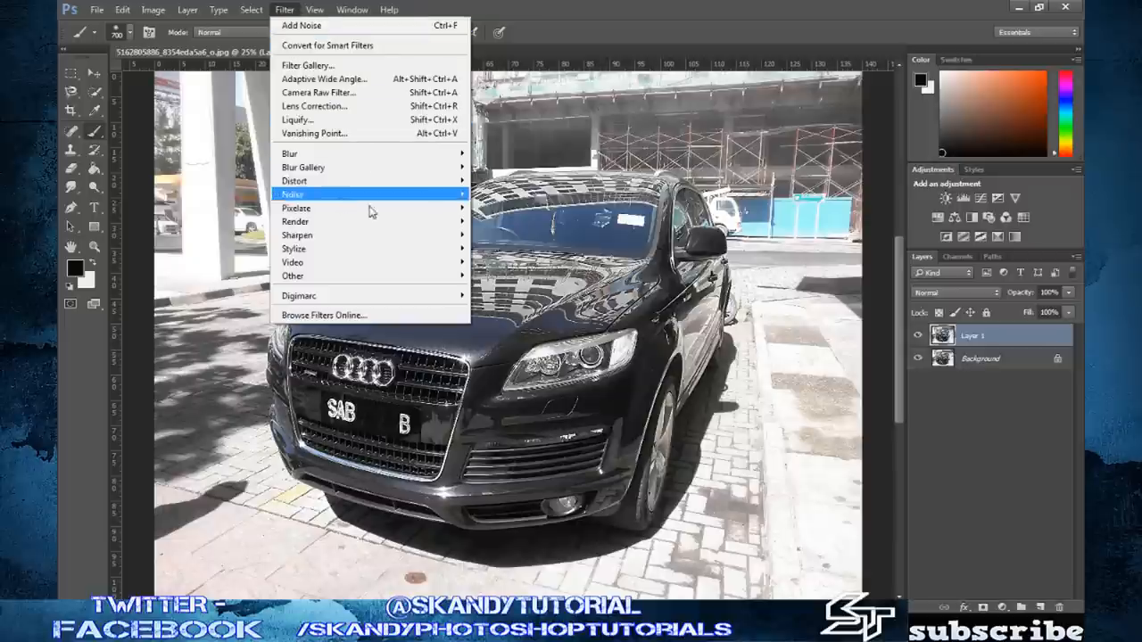
pyautogui.moveTo(297, 235)
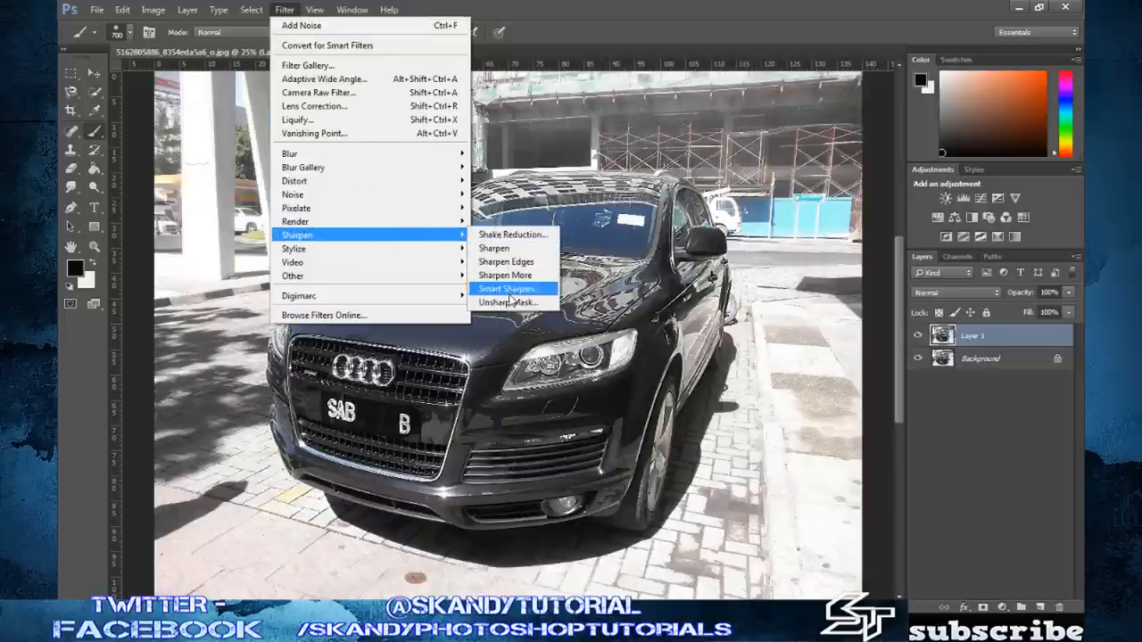
pyautogui.click(508, 302)
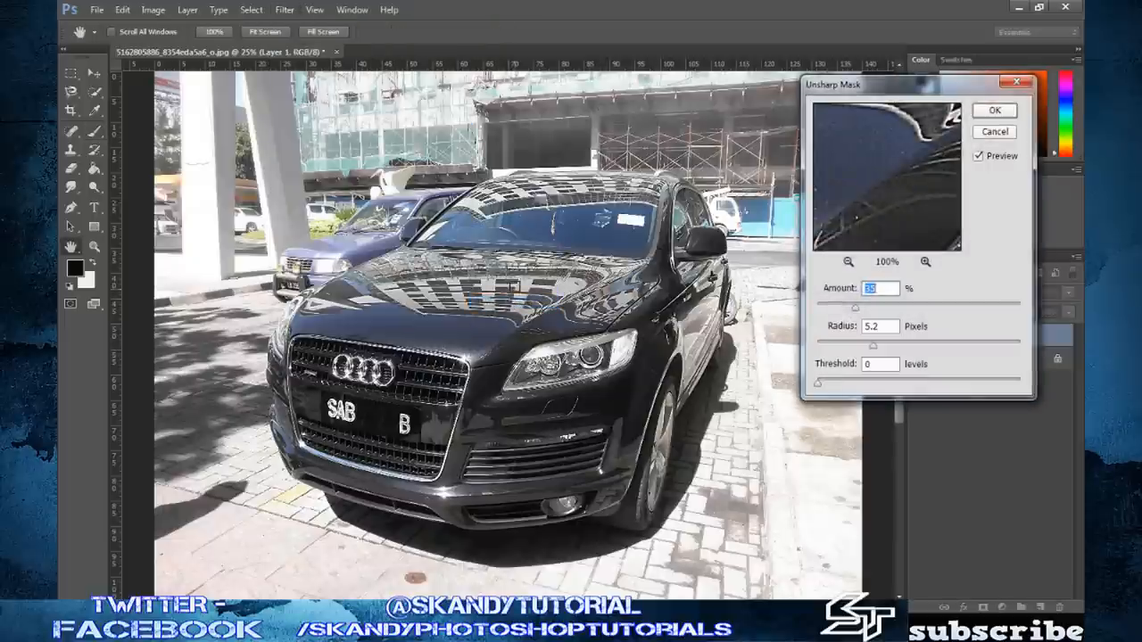
pyautogui.moveTo(901, 89); pyautogui.dragTo(855, 82)
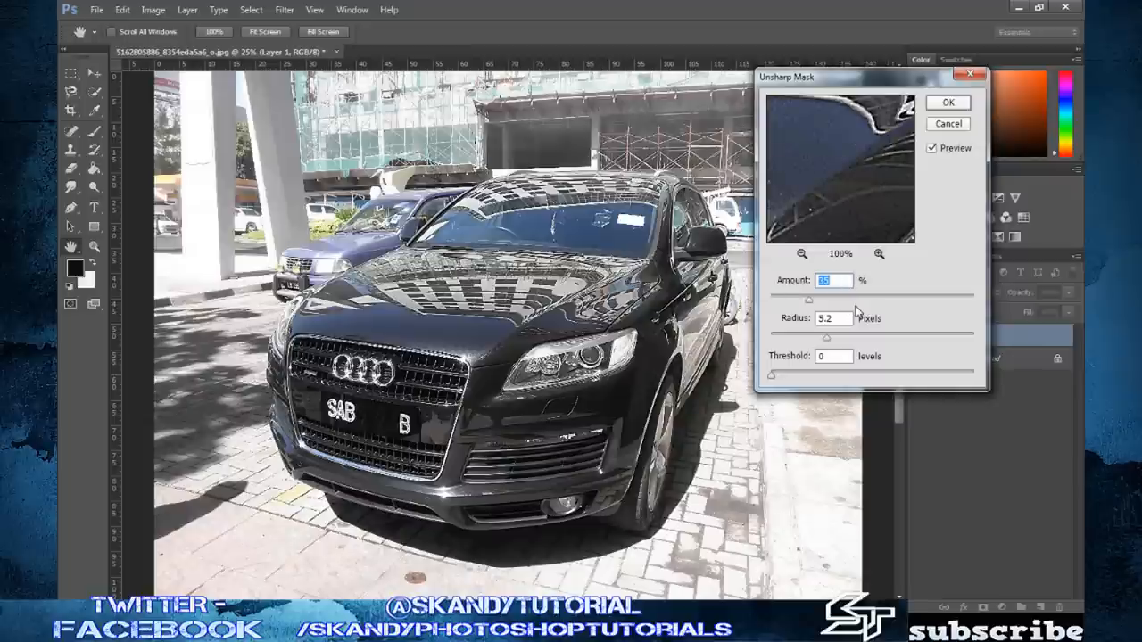
pyautogui.write('90')
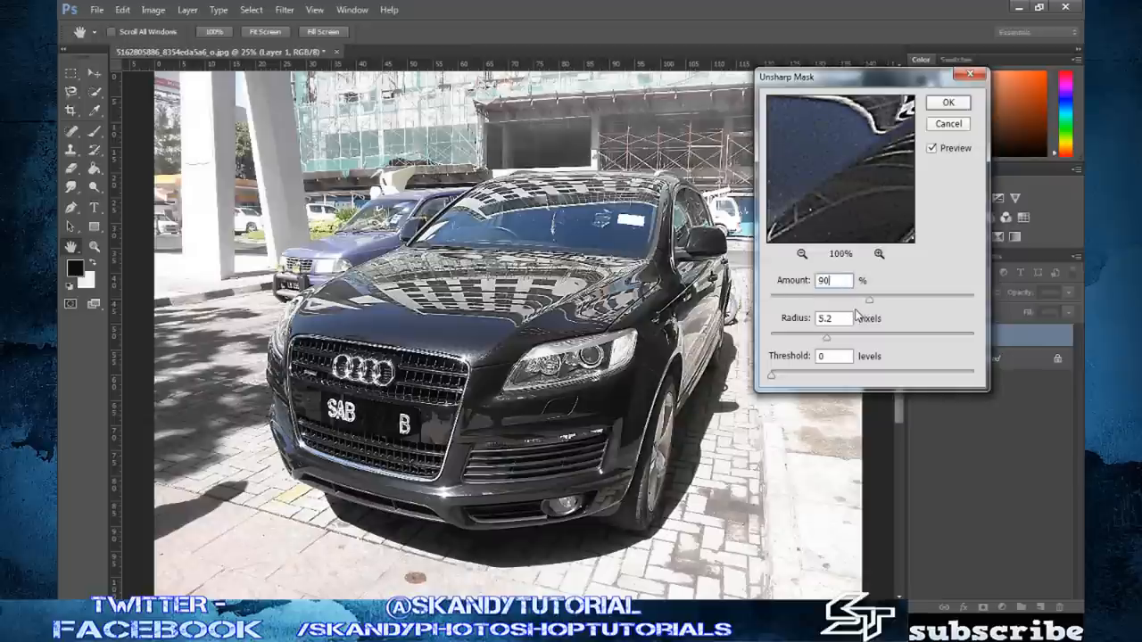
# - Apply Unsharp Mask with amount 70, radius 20 and threshold 0
pyautogui.moveTo(874, 302); pyautogui.dragTo(801, 311)
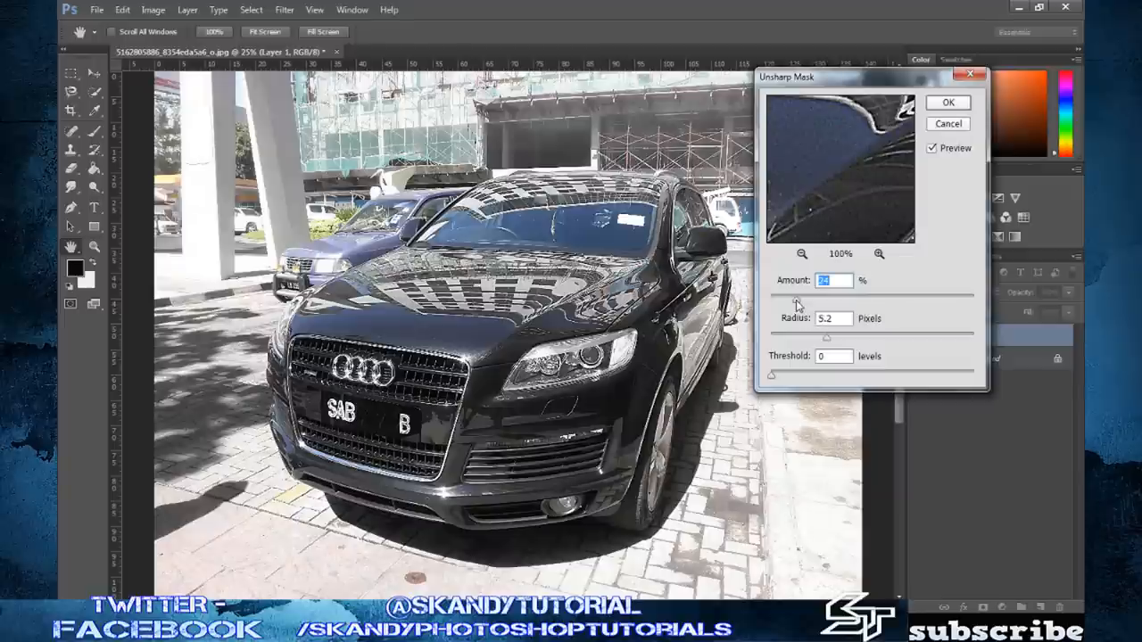
pyautogui.moveTo(796, 301); pyautogui.dragTo(933, 301)
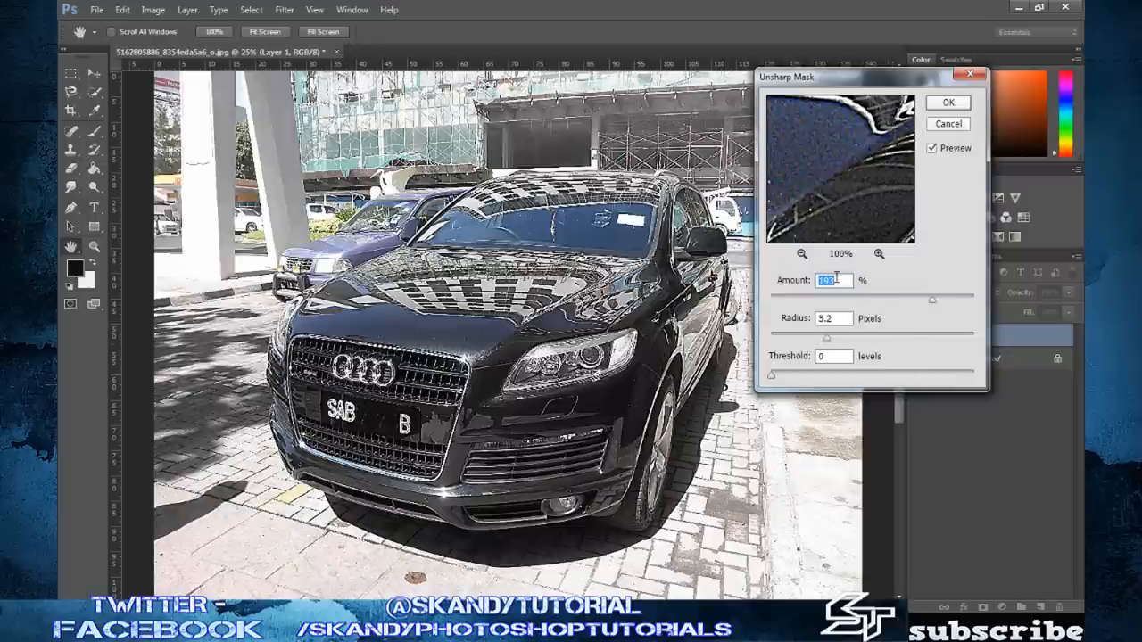
pyautogui.write('80')
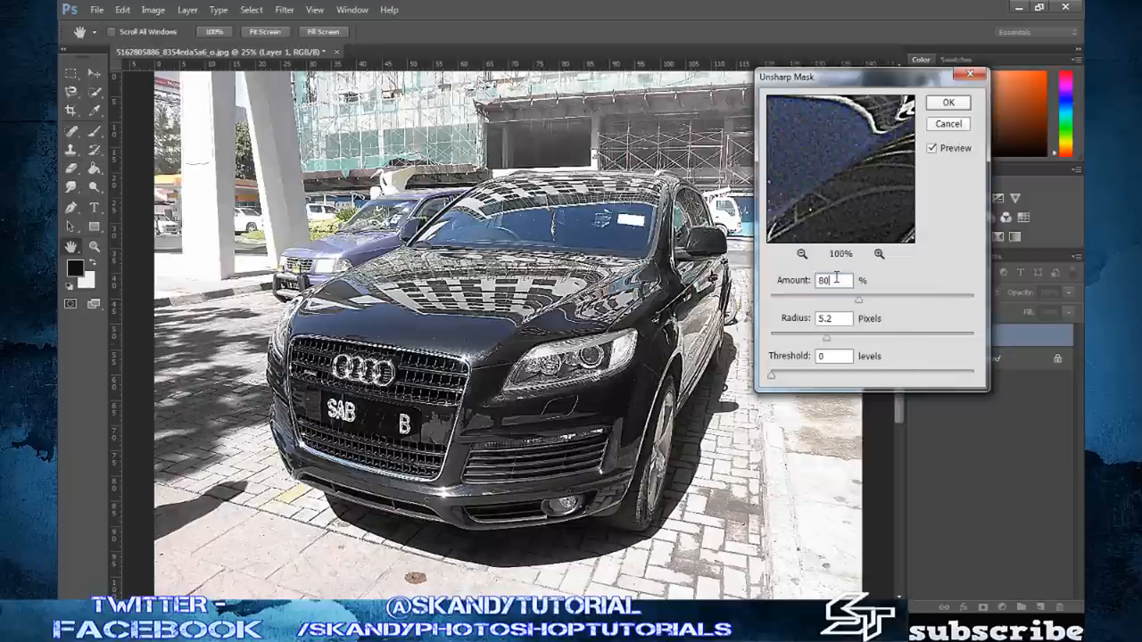
pyautogui.press('BackSpace')
pyautogui.press('BackSpace')
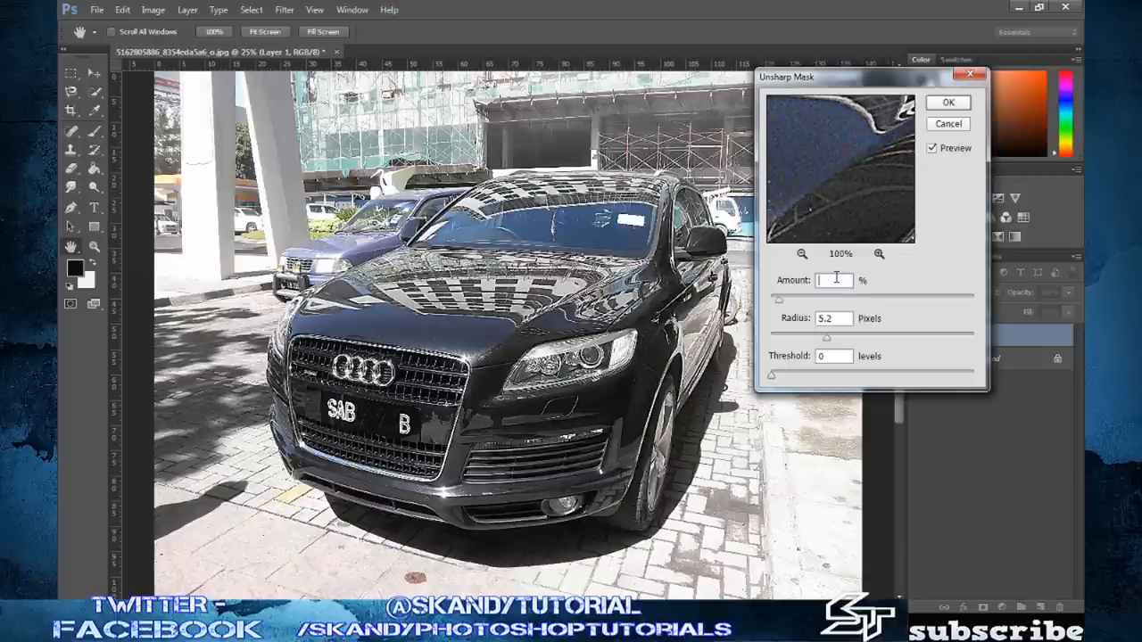
pyautogui.write('70')
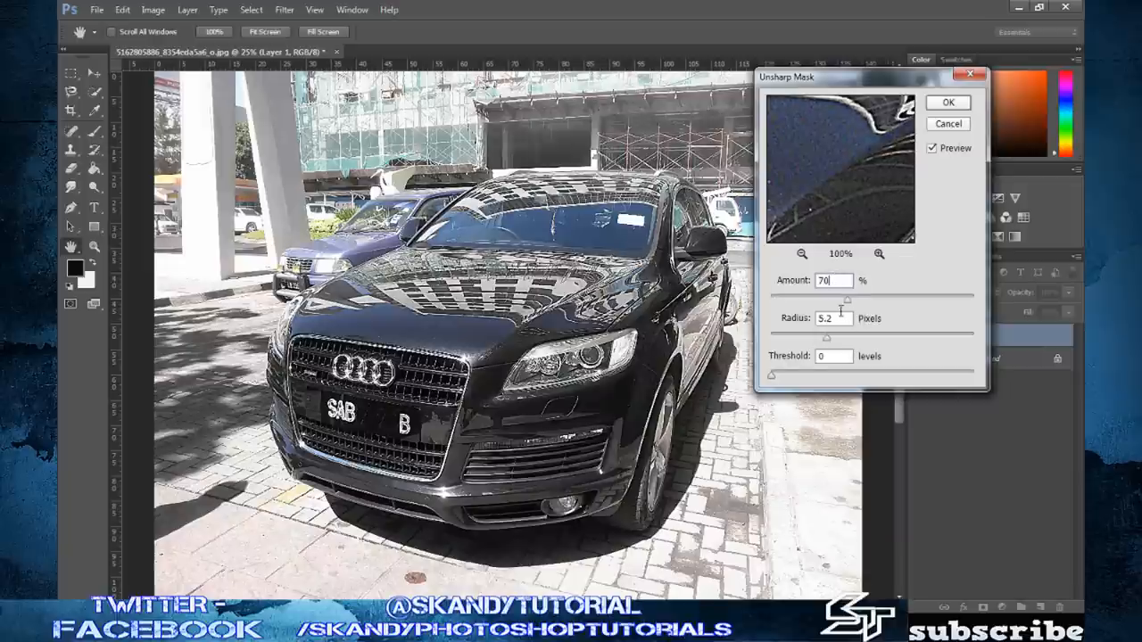
pyautogui.doubleClick(826, 319)
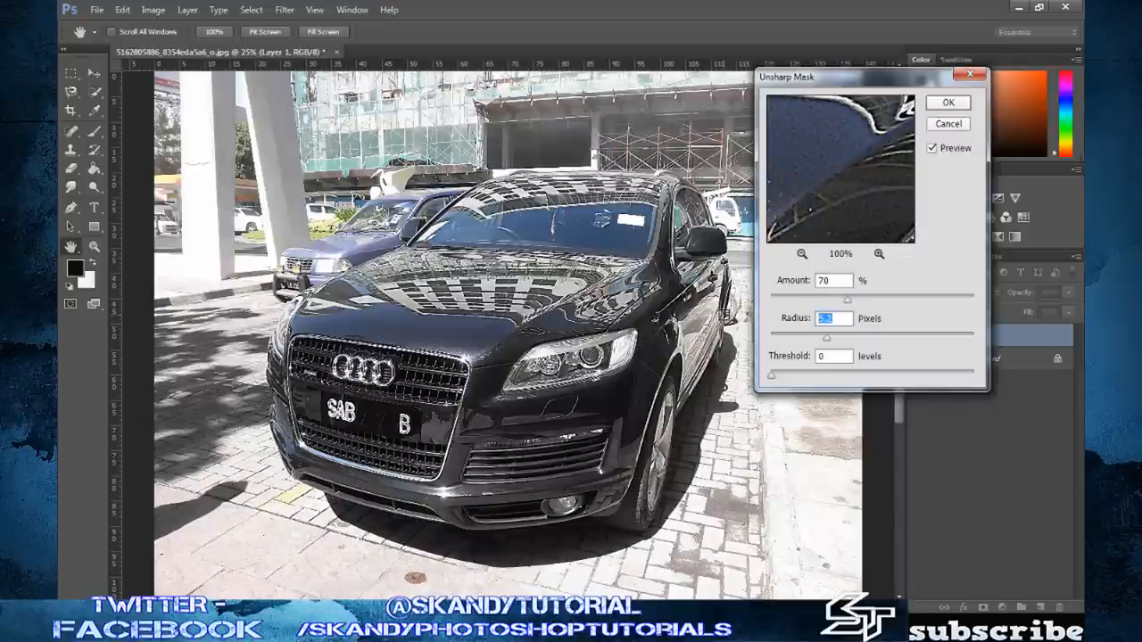
pyautogui.write('20')
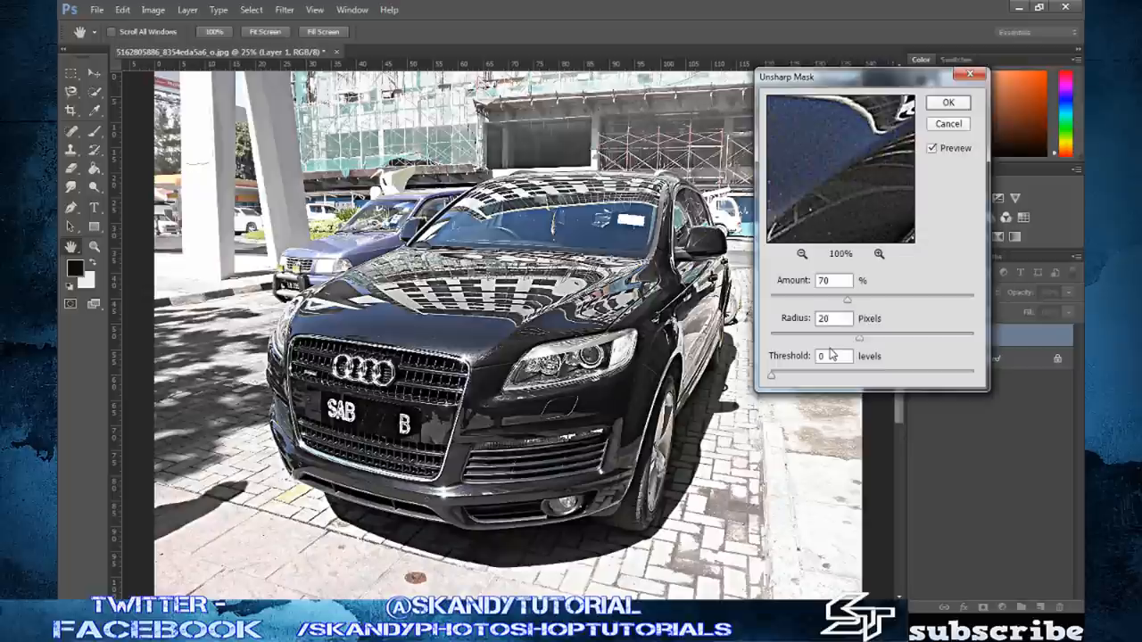
pyautogui.click(949, 102)
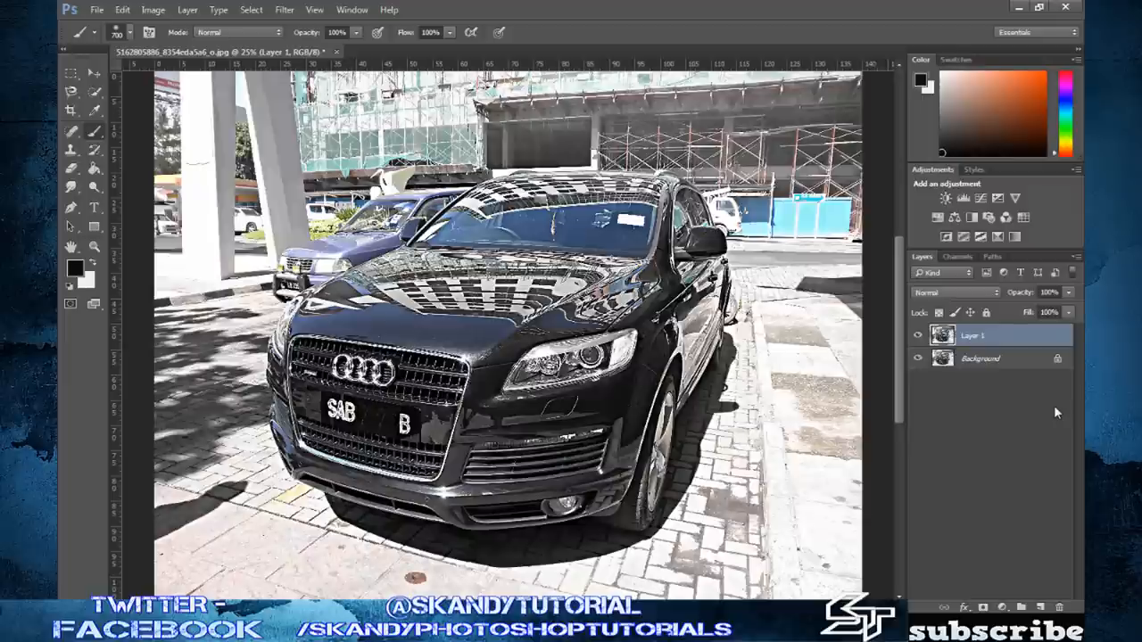
# - In Curves, add a shadow point near 79/69 pulled slightly darker
pyautogui.click(152, 11)
pyautogui.moveTo(173, 45)
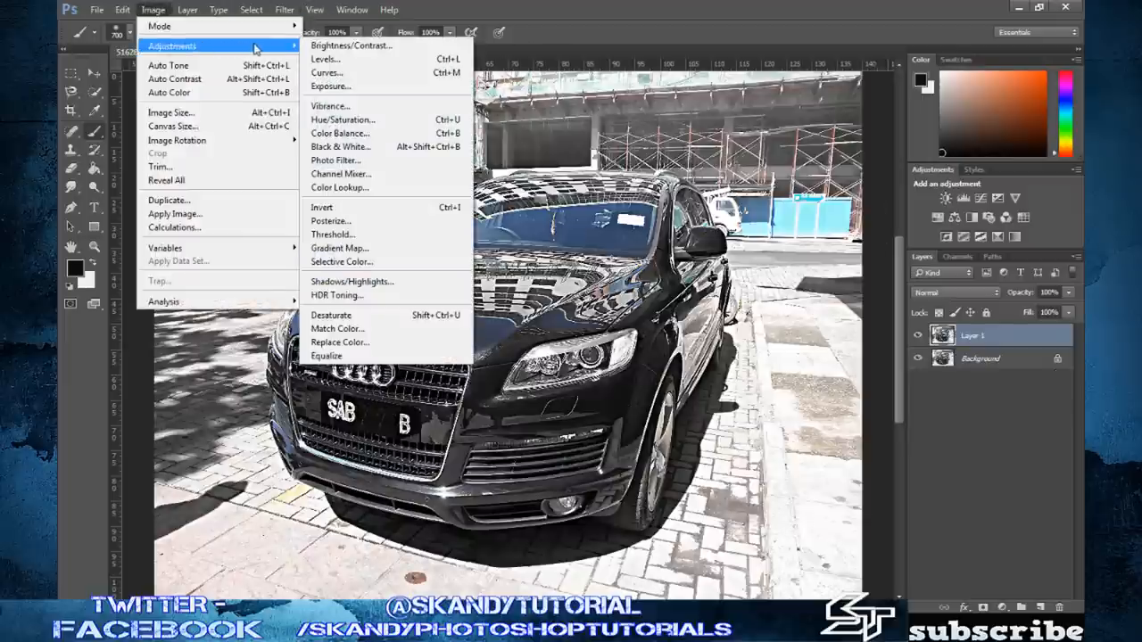
pyautogui.click(326, 73)
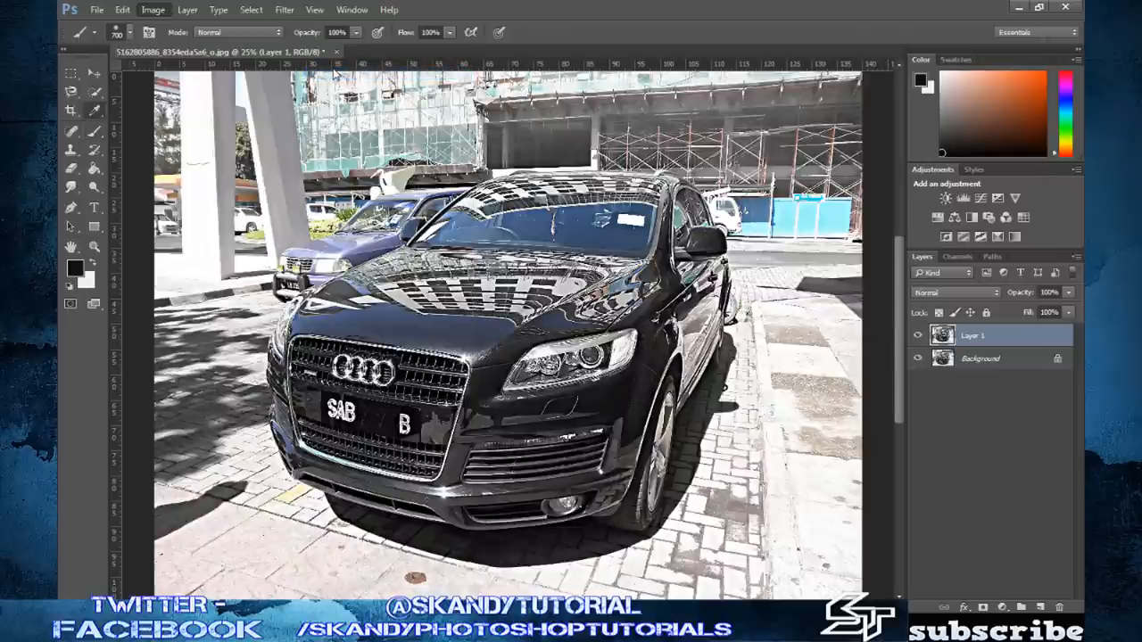
pyautogui.moveTo(789, 37); pyautogui.dragTo(875, 48)
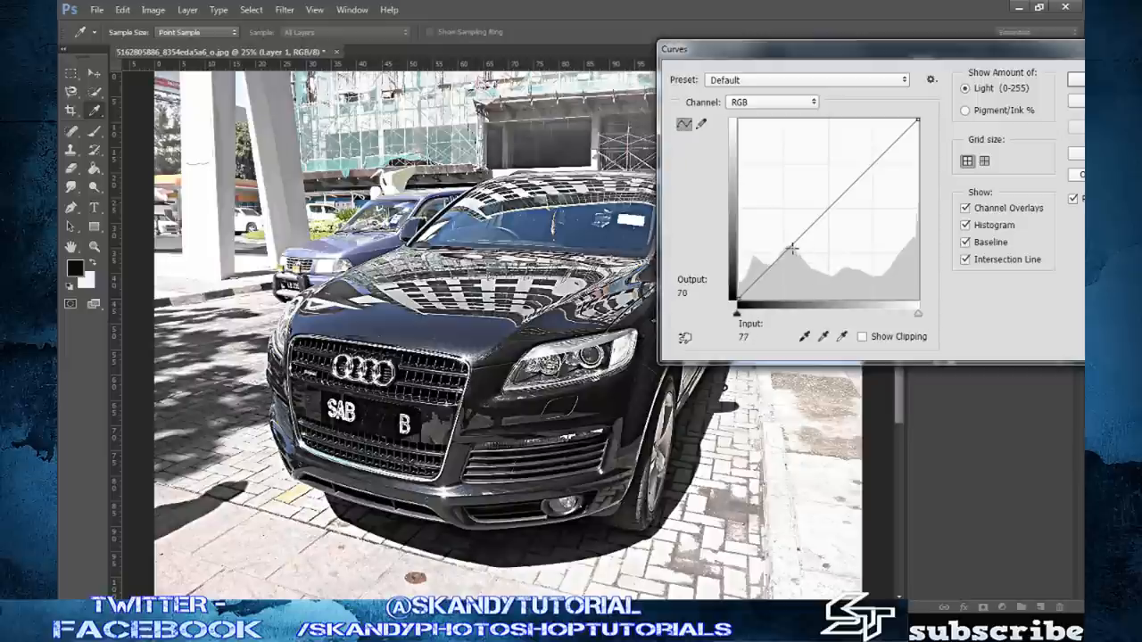
pyautogui.moveTo(789, 247); pyautogui.dragTo(793, 248)
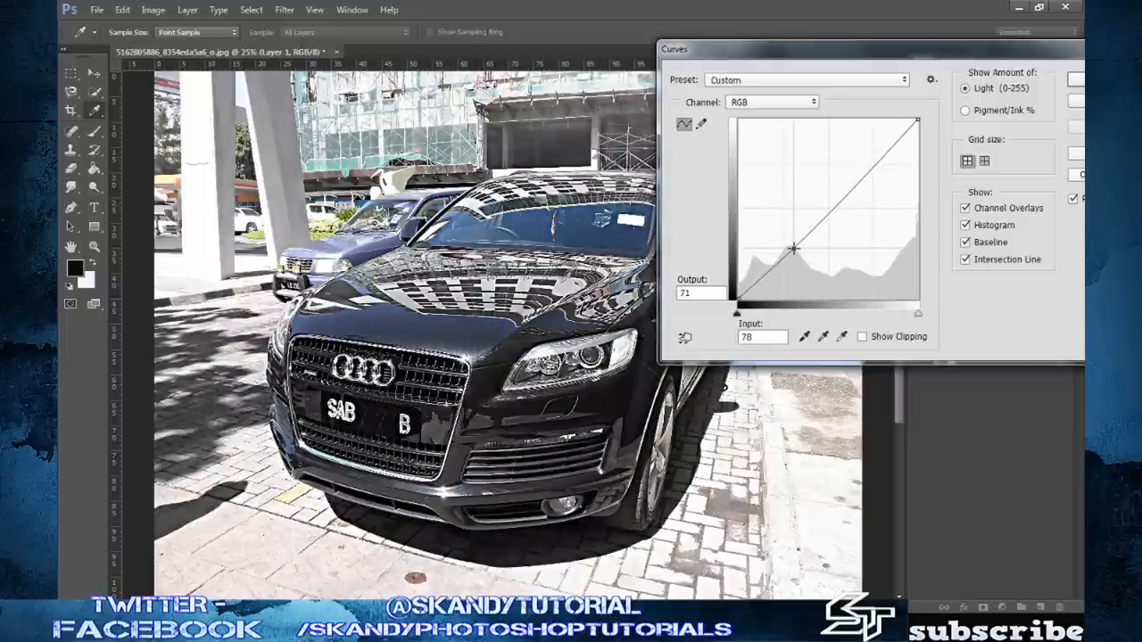
pyautogui.moveTo(793, 249); pyautogui.dragTo(794, 251)
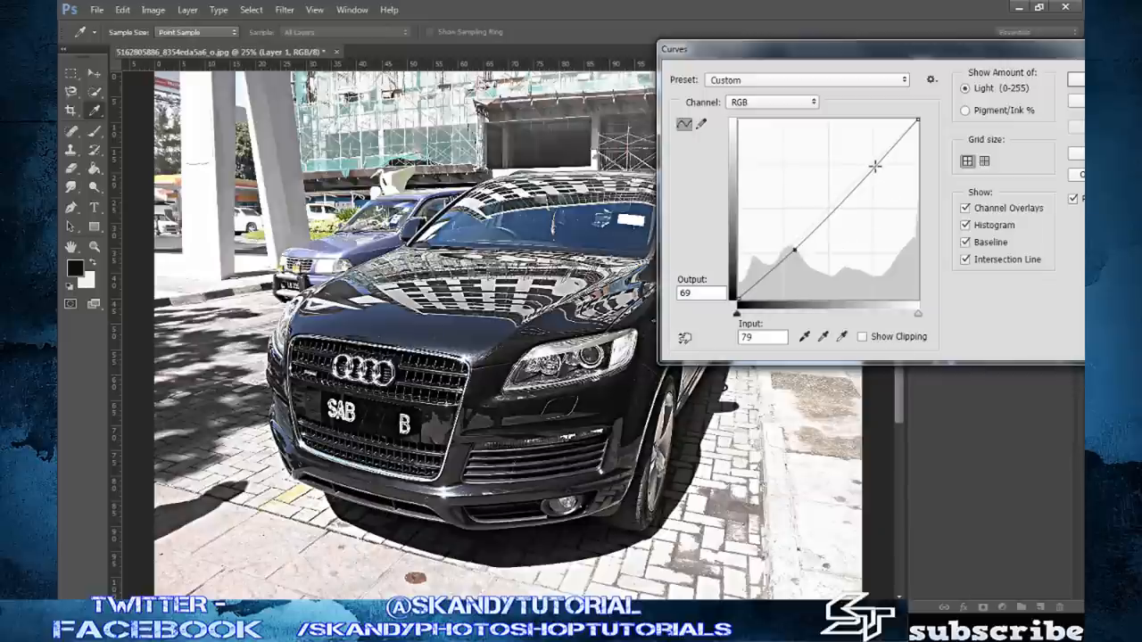
# - Add a highlight point near 191/193 lifted slightly, apply the S-curve and return to the brush
pyautogui.click(874, 165)
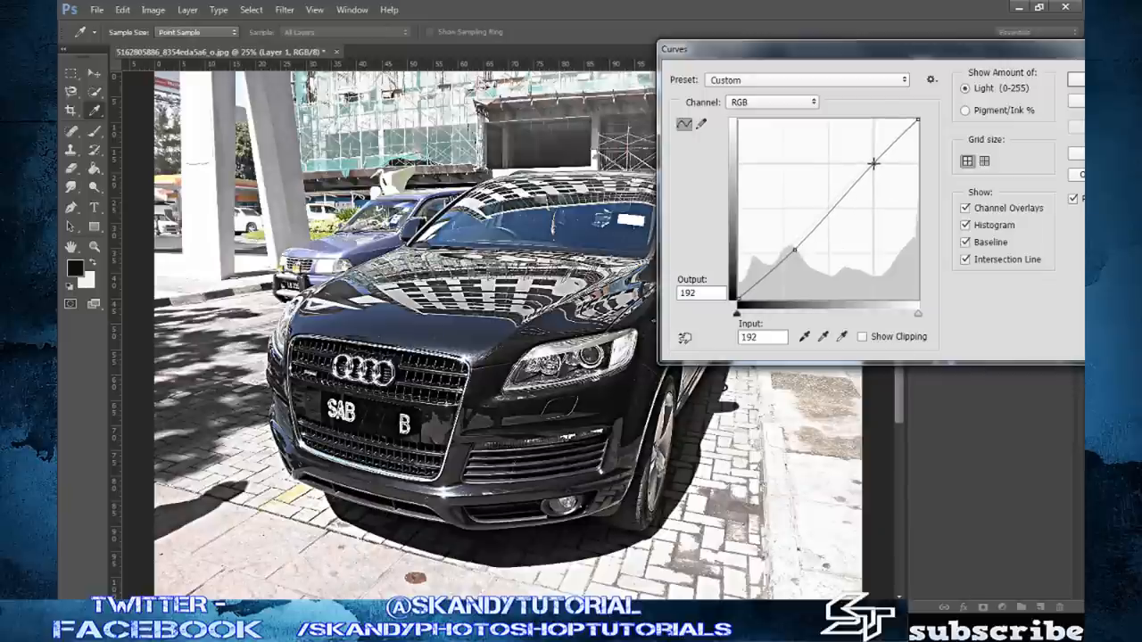
pyautogui.moveTo(875, 164); pyautogui.dragTo(873, 162)
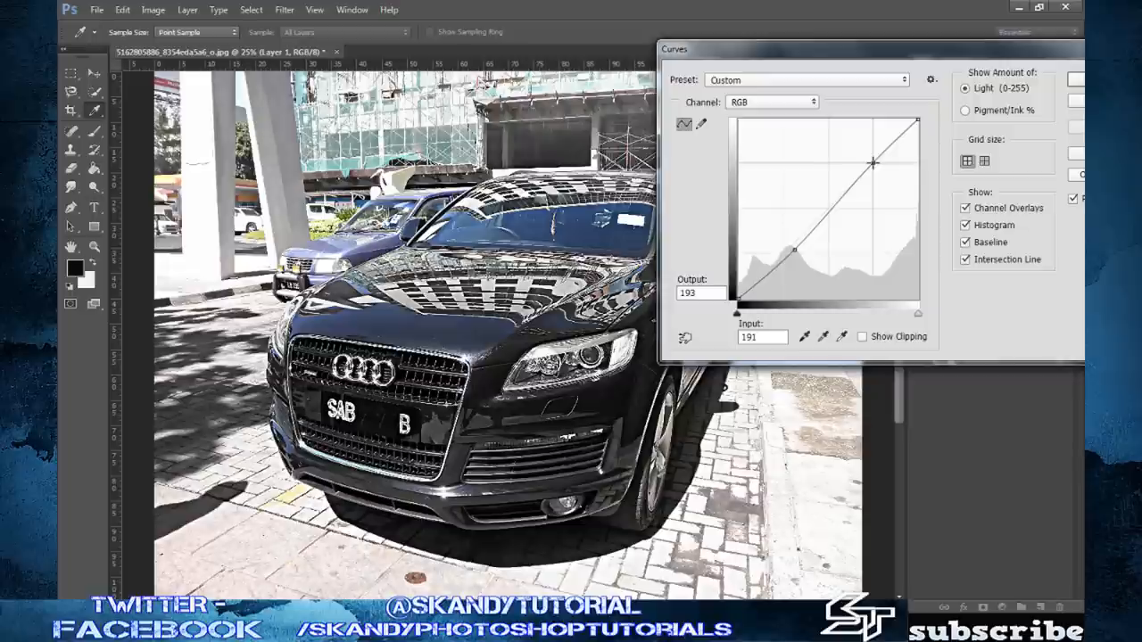
pyautogui.moveTo(908, 50)
pyautogui.mouseDown()
pyautogui.moveTo(930, 332)
pyautogui.moveTo(419, 152)
pyautogui.mouseUp()
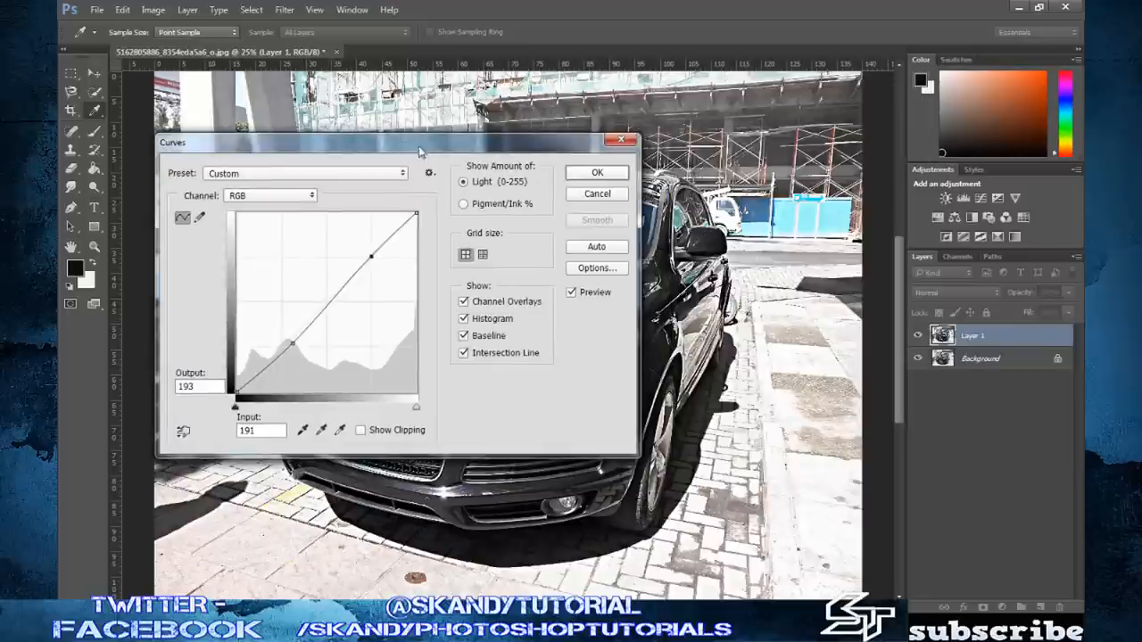
pyautogui.click(597, 175)
pyautogui.press('b')
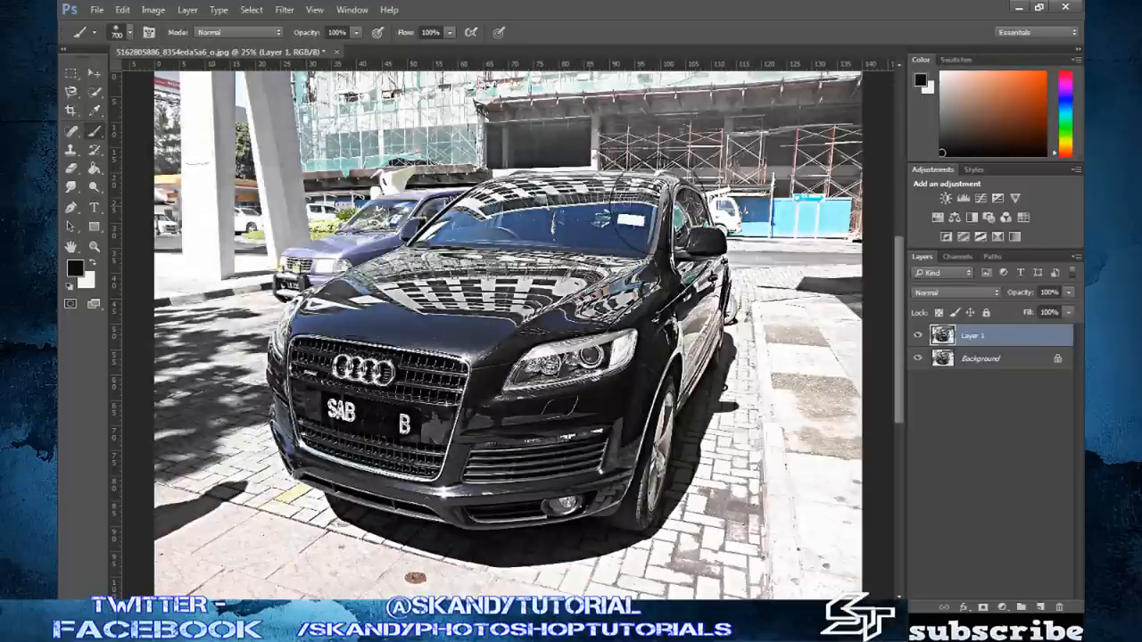
# - Flatten all layers into one Background layer and minimize Photoshop to the desktop
pyautogui.rightClick(960, 342)
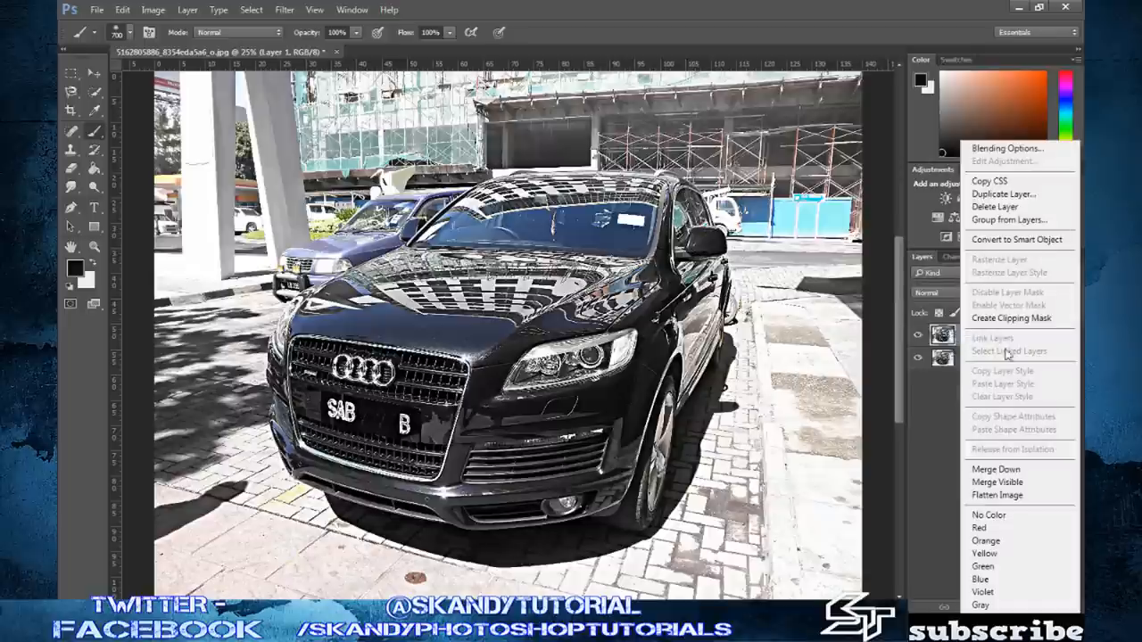
pyautogui.click(1025, 498)
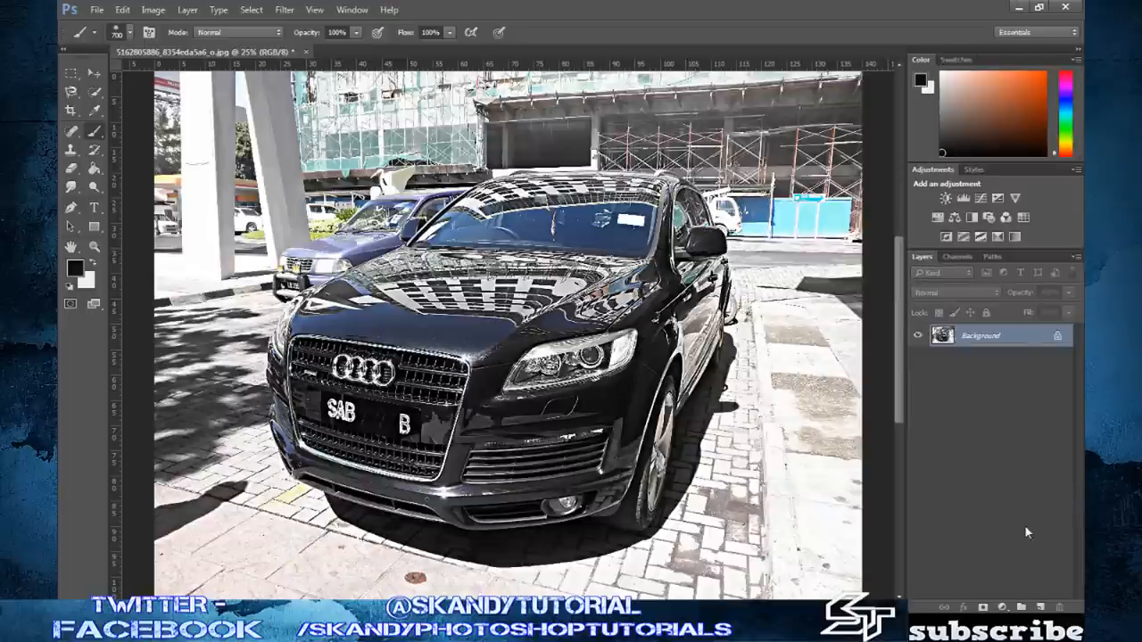
pyautogui.click(1019, 8)
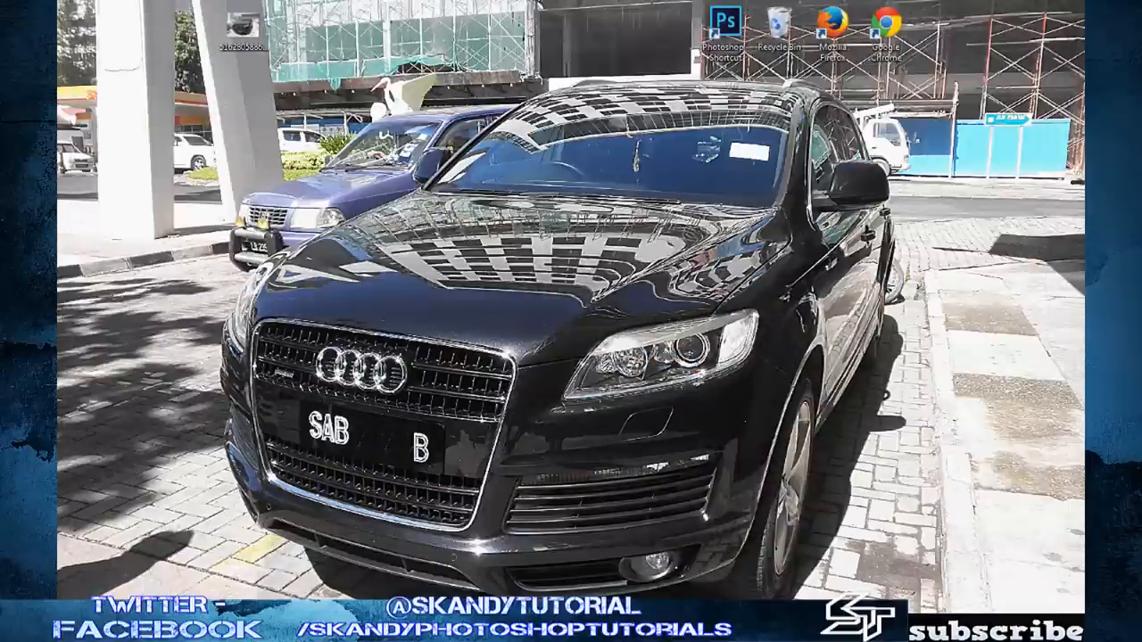
# - Place the original photo as a layer above the edit, then hide it to compare before and after
pyautogui.click(317, 620)
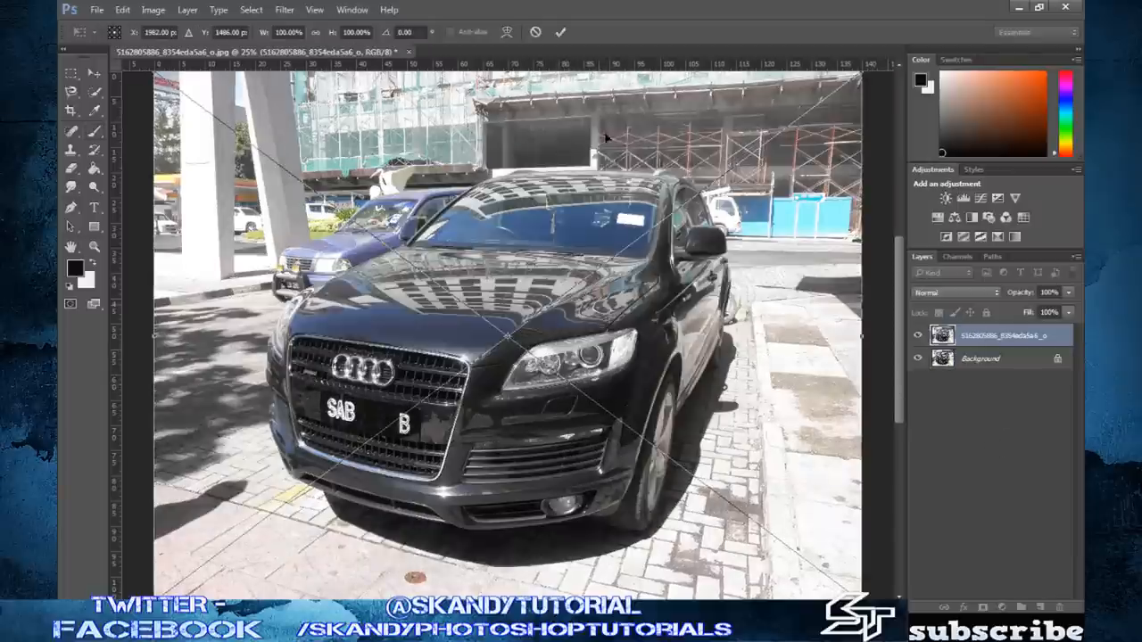
pyautogui.click(566, 32)
pyautogui.press('b')
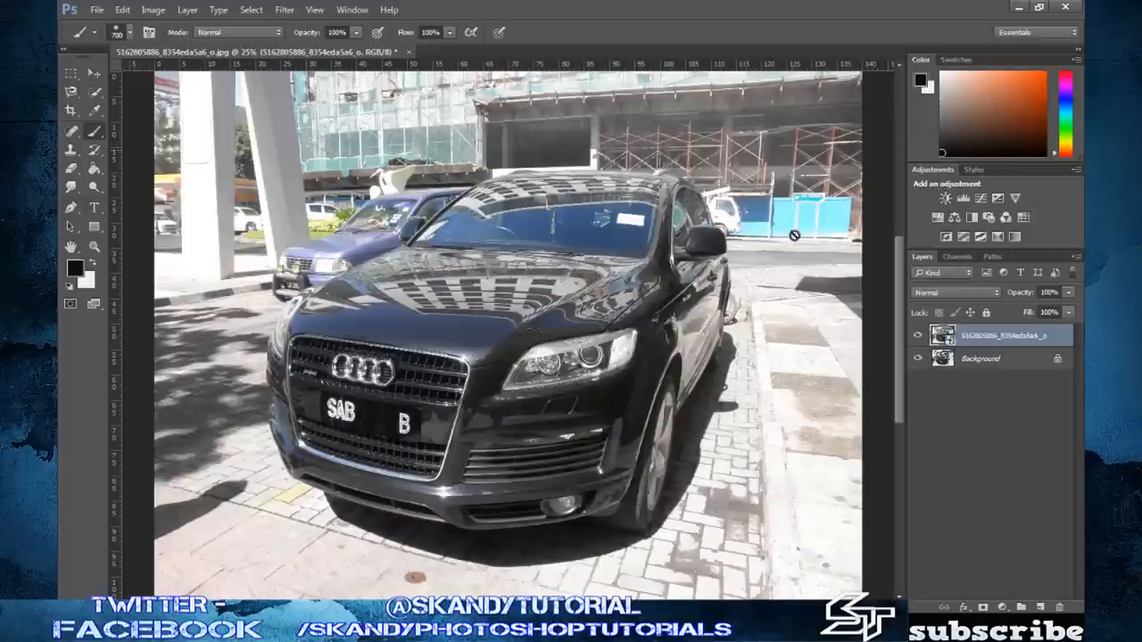
pyautogui.click(918, 335)
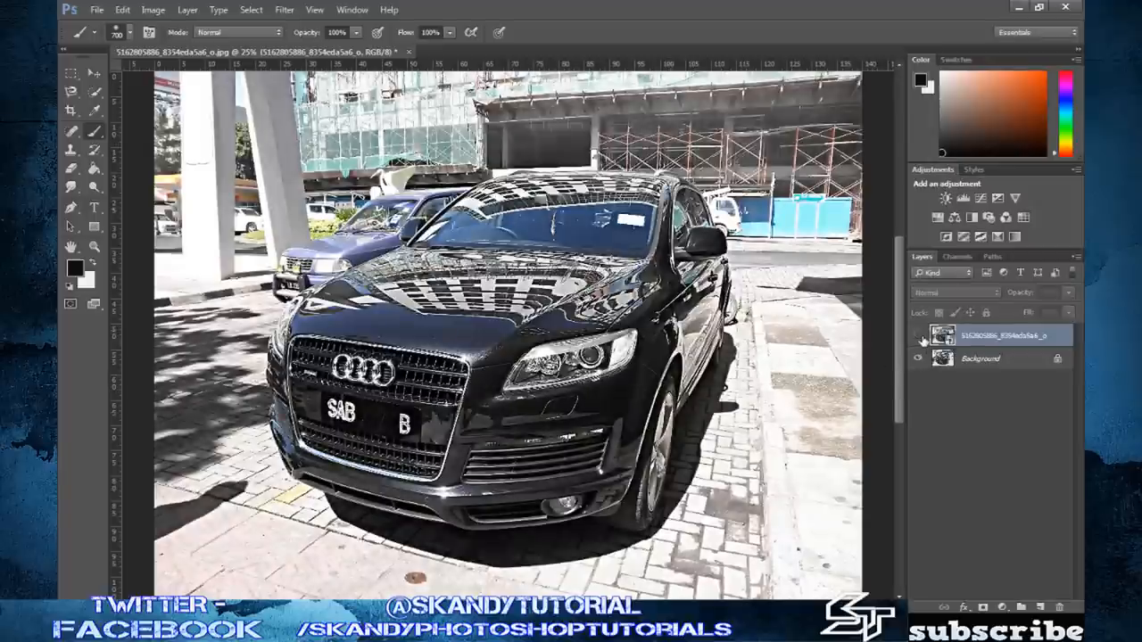